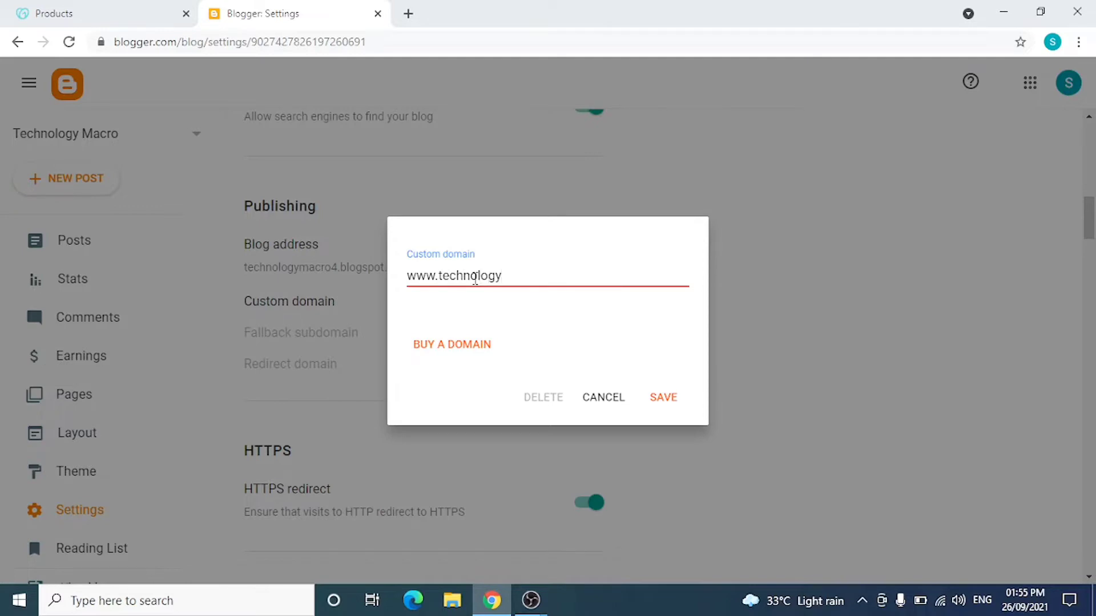
{"action": "type", "text": "macro.com"}
{"action": "left_click", "coordinate": [664, 398]}
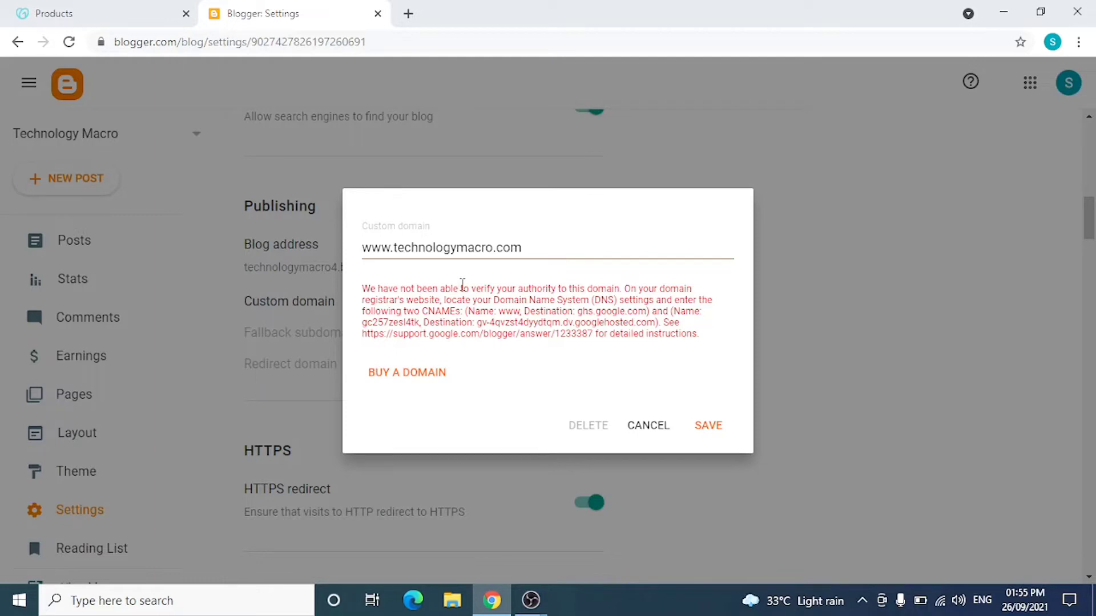
{"action": "key", "text": "XF86RFKill"}
{"action": "key", "text": "XF86RFKill"}
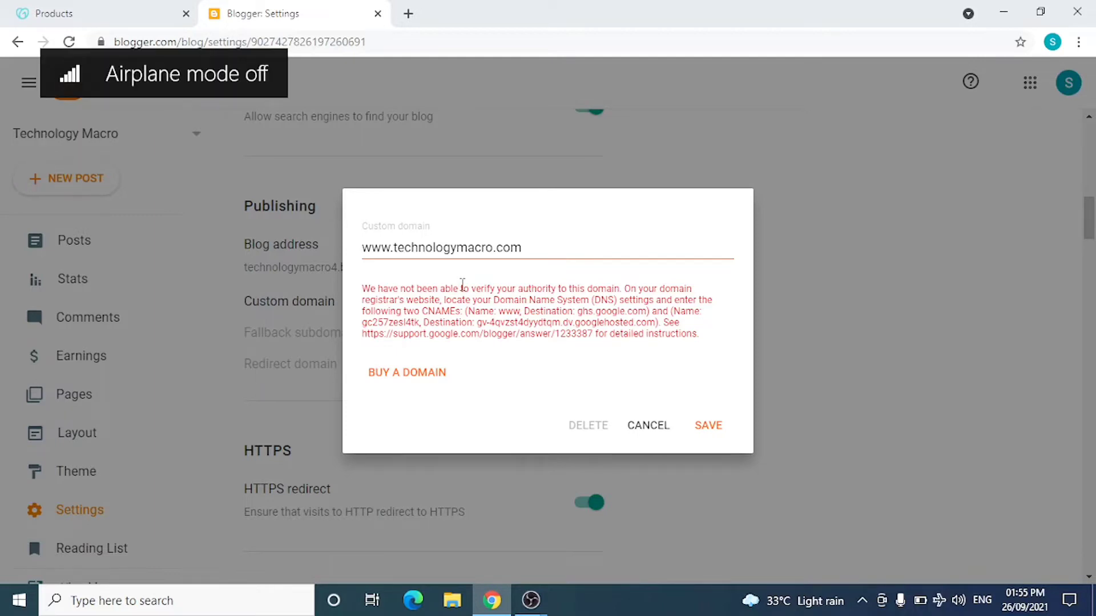
{"action": "key", "text": "XF86RFKill"}
{"action": "key", "text": "XF86RFKill"}
{"action": "key", "text": "XF86RFKill"}
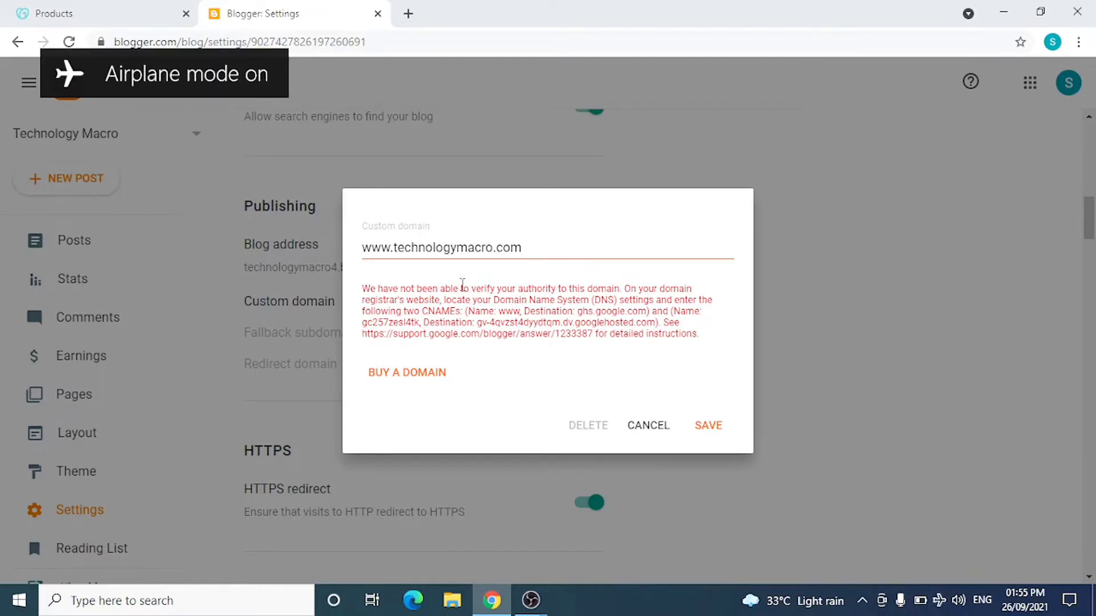
{"action": "key", "text": "XF86MonBrightnessUp"}
{"action": "key", "text": "XF86MonBrightnessUp"}
{"action": "key", "text": "XF86MonBrightnessUp"}
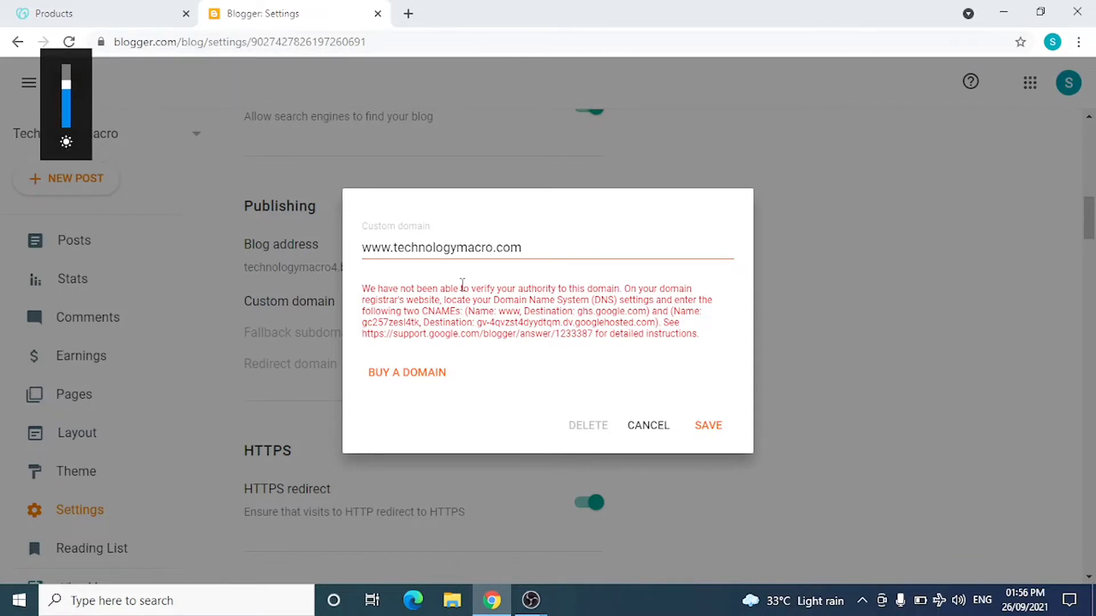
{"action": "key", "text": "XF86RFKill"}
{"action": "key", "text": "XF86RFKill"}
Switch to GoDaddy and open the DNS records of technologymacro.com
{"action": "left_click", "coordinate": [150, 8]}
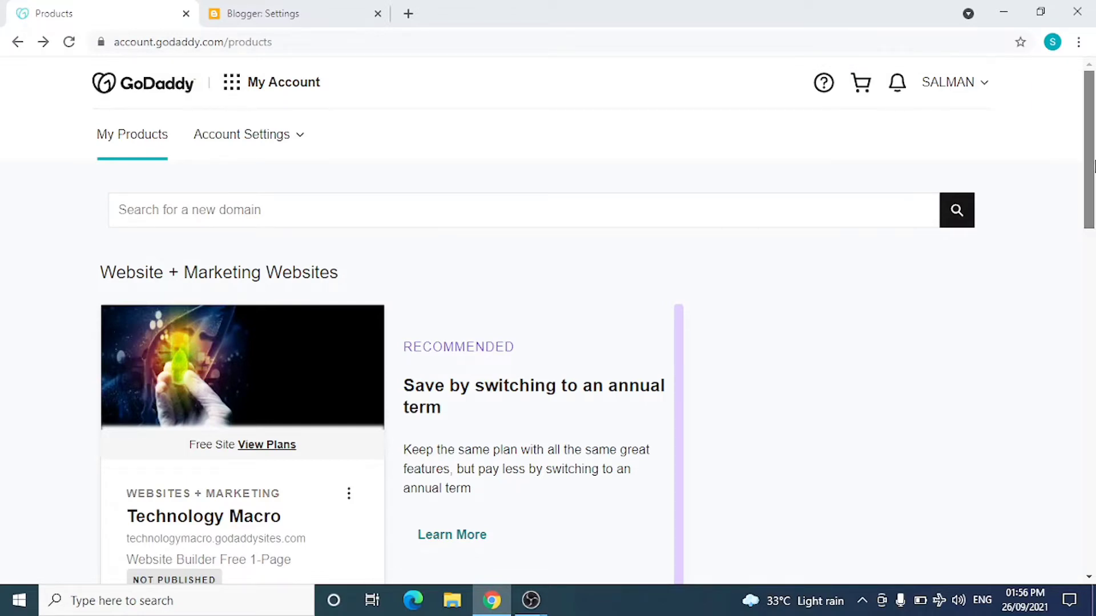
{"action": "left_click_drag", "start_coordinate": [1090, 172], "coordinate": [1091, 393]}
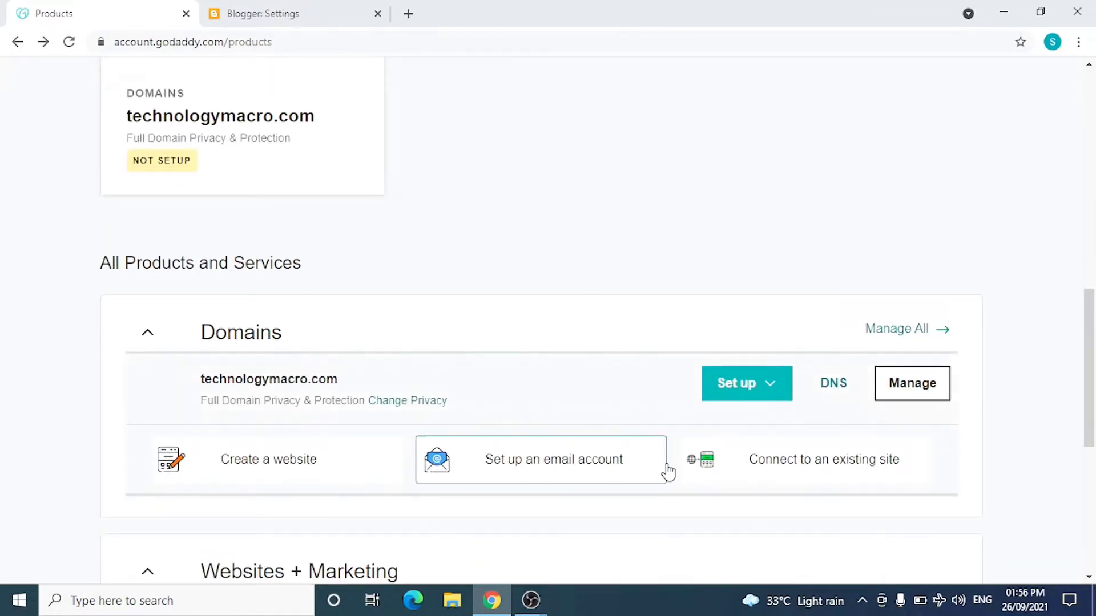
{"action": "left_click", "coordinate": [836, 385]}
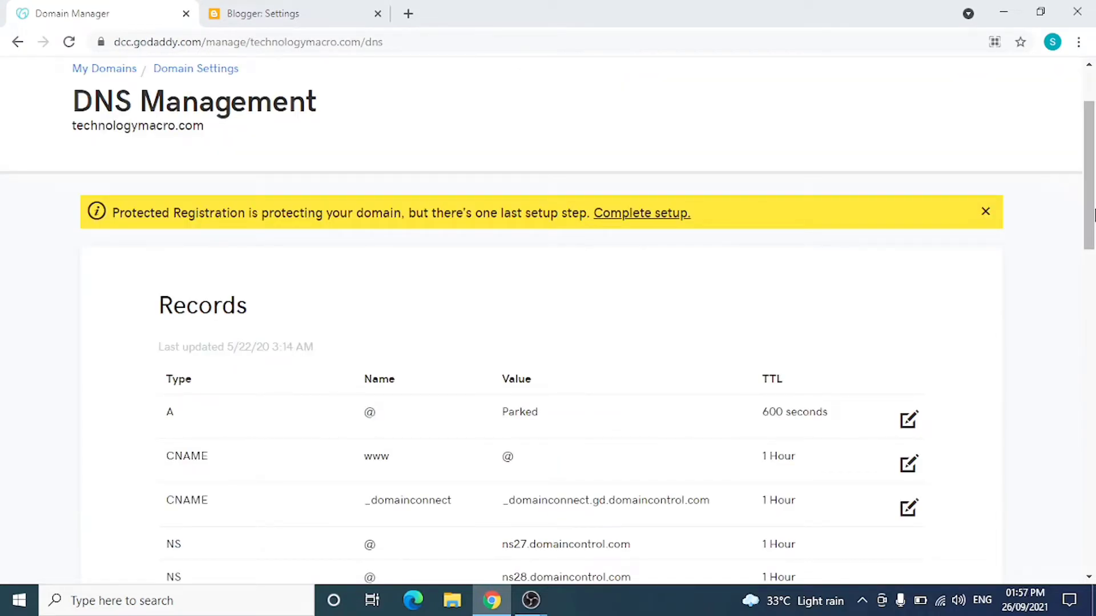
{"action": "scroll", "coordinate": [1093, 206], "scroll_direction": "down", "scroll_amount": 1}
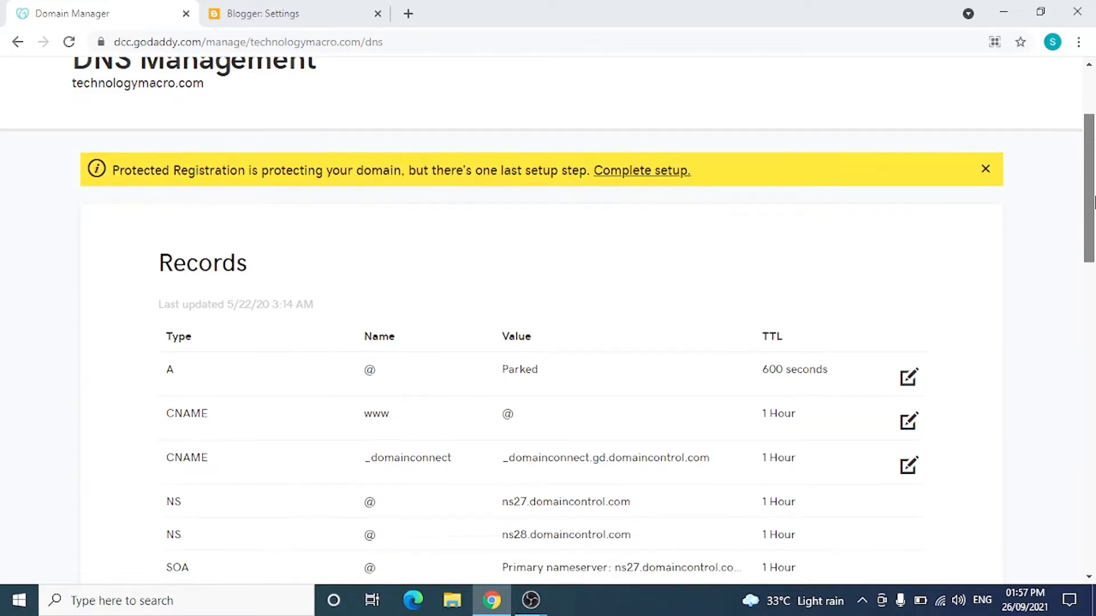
{"action": "left_click_drag", "start_coordinate": [1094, 199], "coordinate": [1094, 234]}
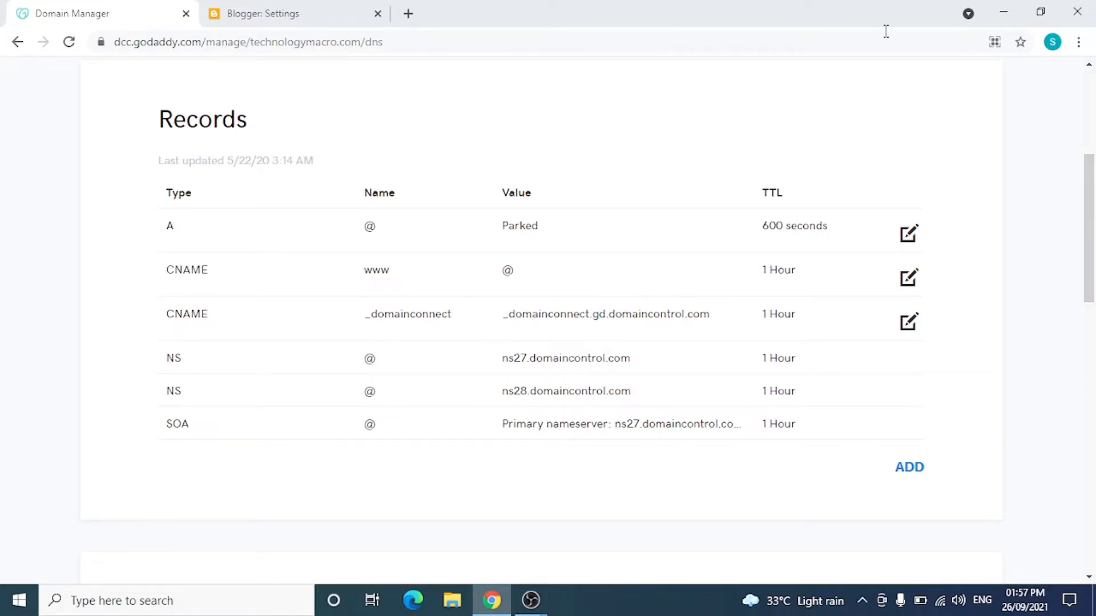
Switch to Blogger and copy the first CNAME destination, ghs.google.com, from the custom domain instructions
{"action": "left_click", "coordinate": [257, 14]}
{"action": "left_click_drag", "start_coordinate": [422, 311], "coordinate": [606, 313]}
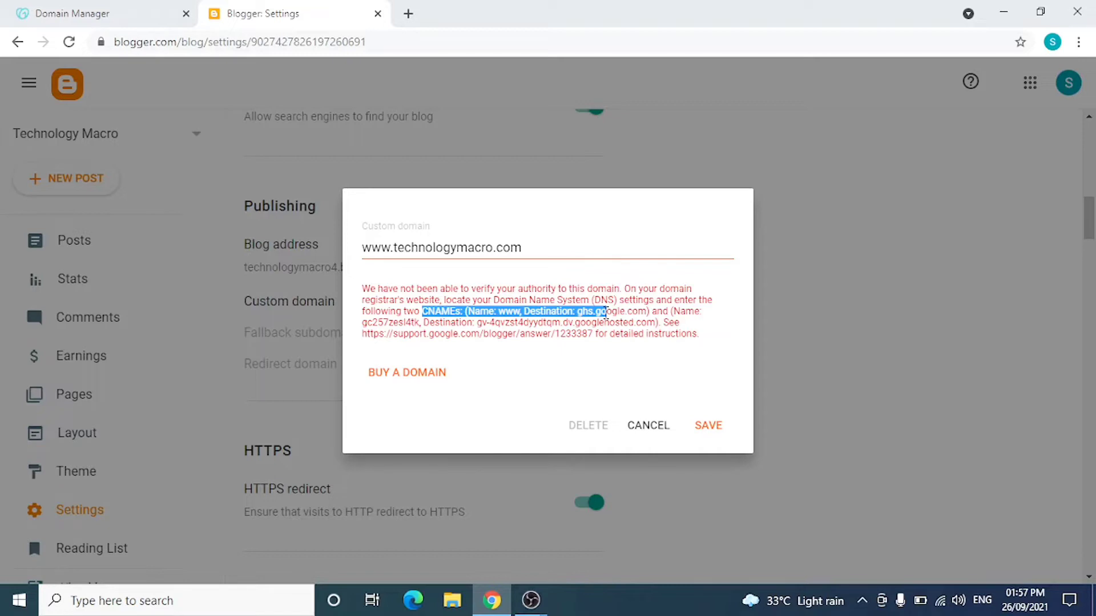
{"action": "left_click", "coordinate": [606, 313]}
{"action": "left_click_drag", "start_coordinate": [578, 313], "coordinate": [647, 316]}
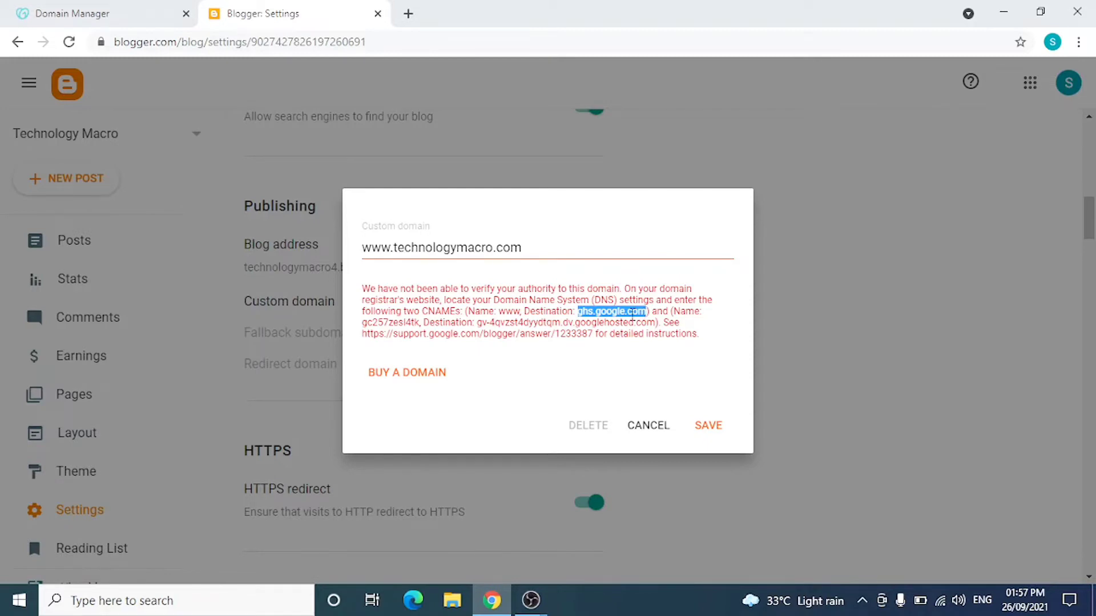
{"action": "right_click", "coordinate": [631, 315]}
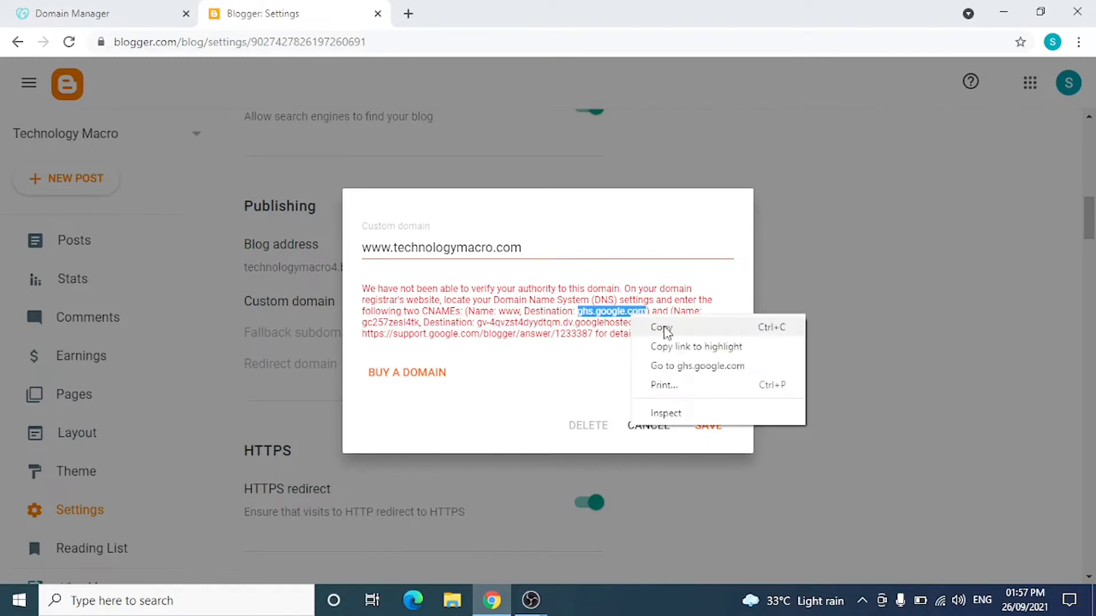
{"action": "left_click", "coordinate": [664, 328]}
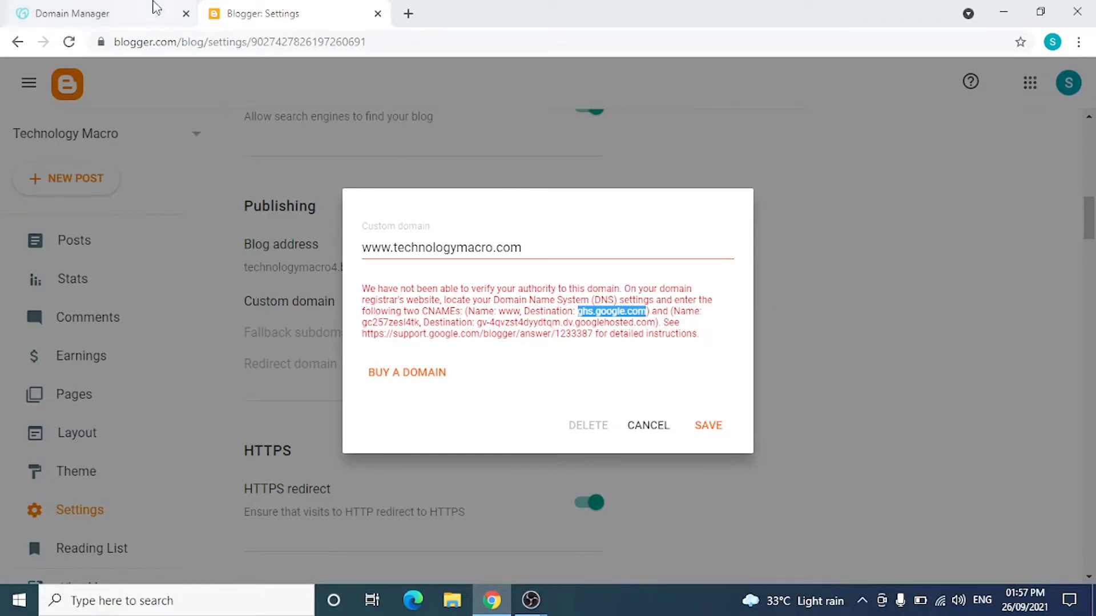
In GoDaddy, point the www CNAME record to the copied ghs.google.com and save the record
{"action": "left_click", "coordinate": [154, 9]}
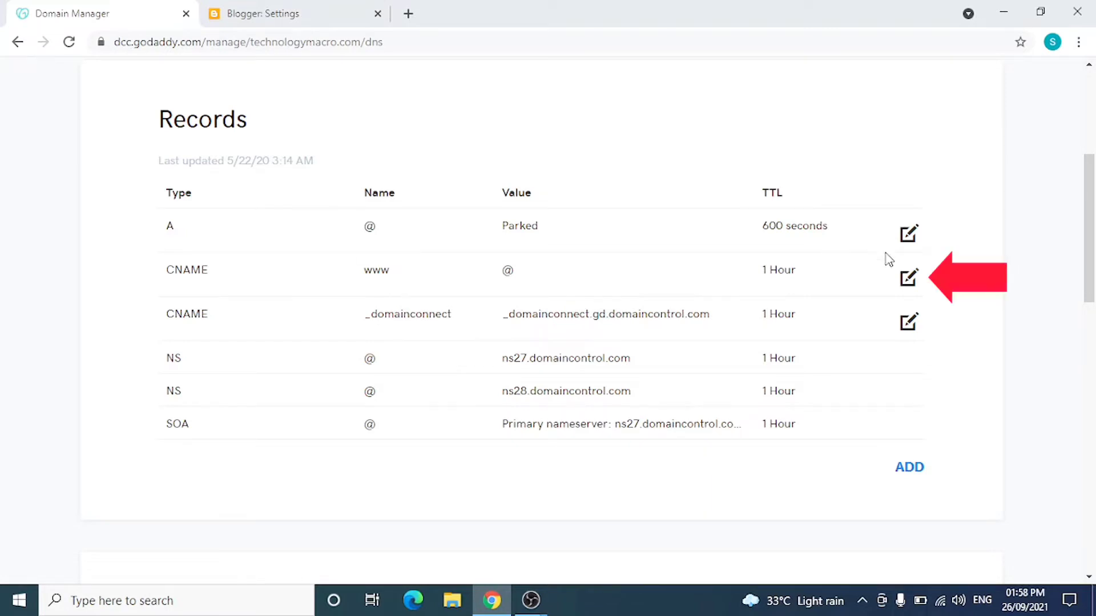
{"action": "left_click", "coordinate": [908, 278]}
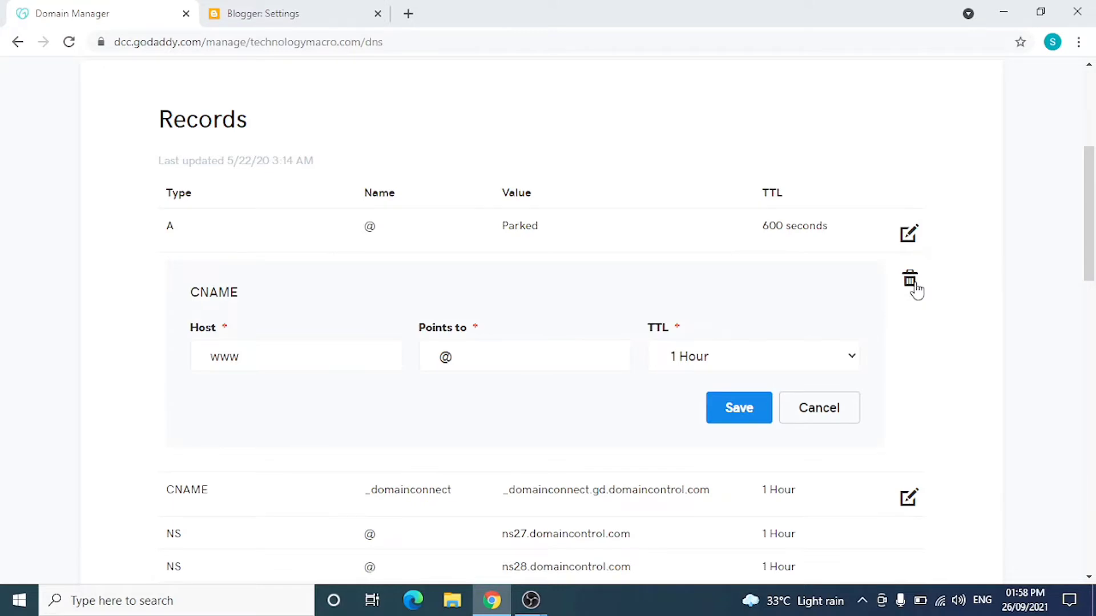
{"action": "left_click", "coordinate": [486, 352]}
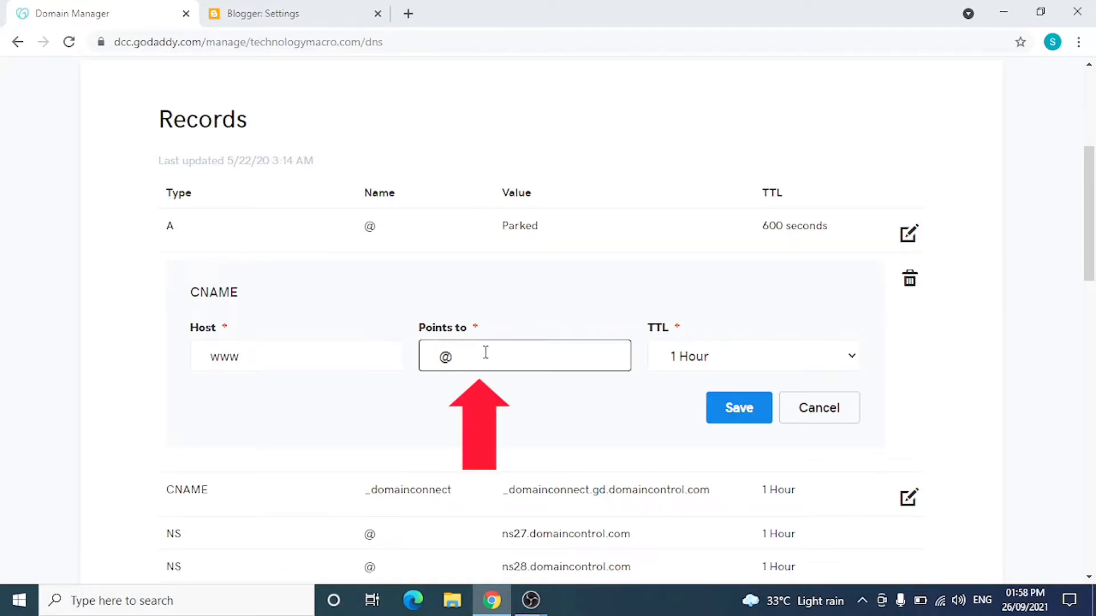
{"action": "key", "text": "BackSpace"}
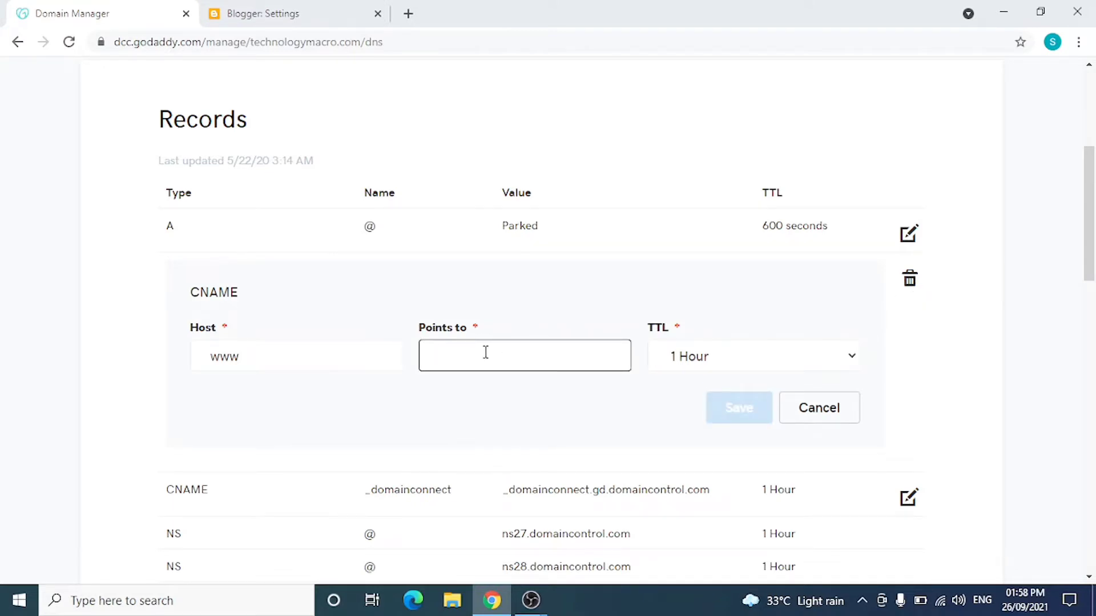
{"action": "key", "text": "ctrl+v"}
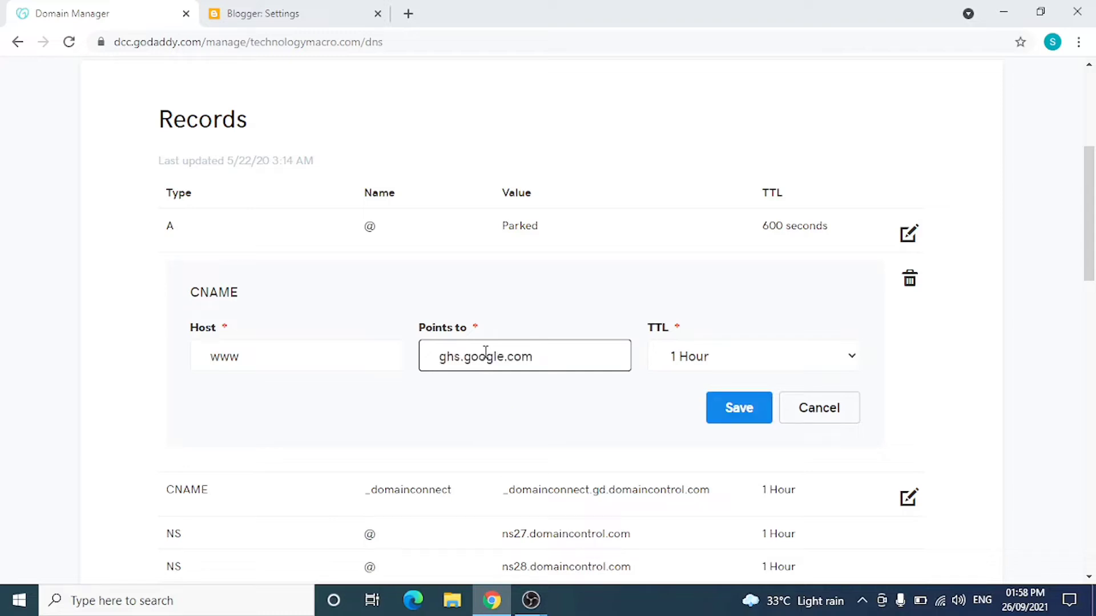
{"action": "left_click", "coordinate": [740, 419]}
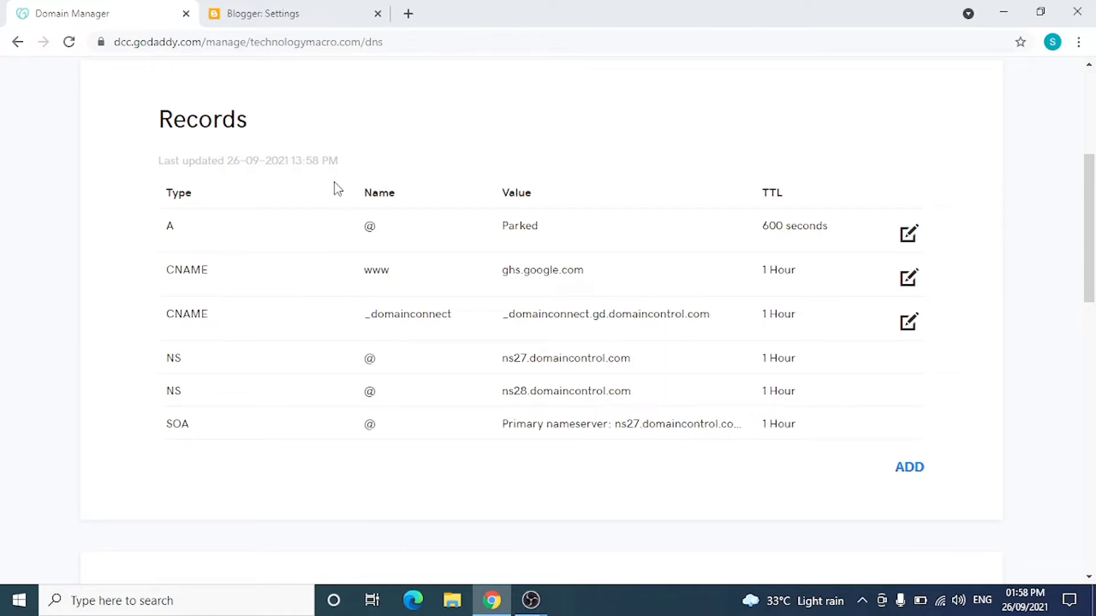
Back in Blogger, copy the second CNAME's name from the custom domain instructions
{"action": "left_click", "coordinate": [253, 7]}
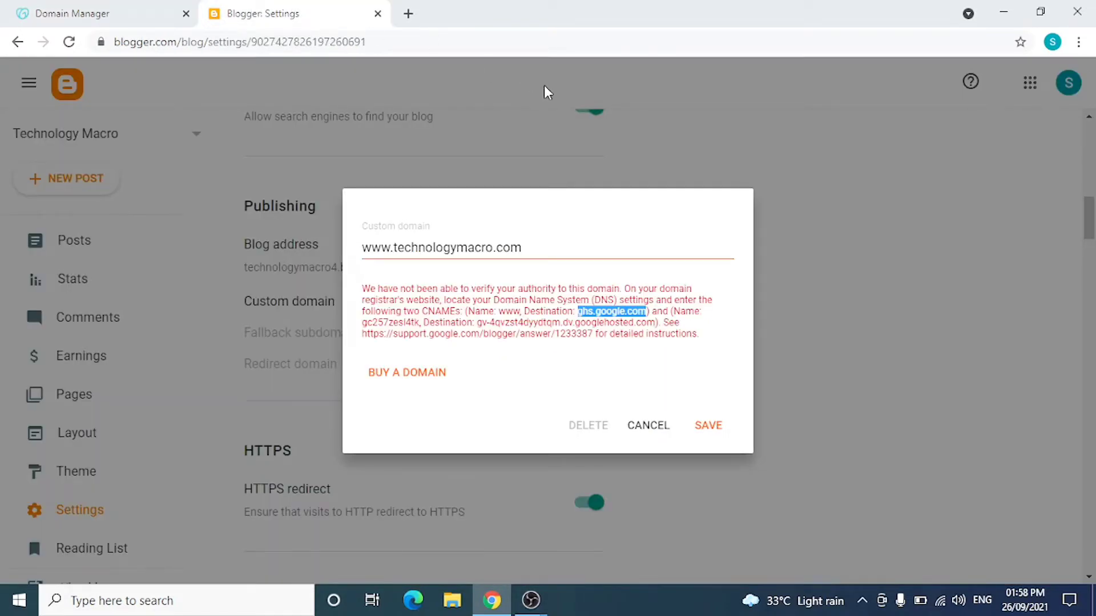
{"action": "left_click", "coordinate": [718, 329]}
{"action": "left_click_drag", "start_coordinate": [718, 329], "coordinate": [684, 309]}
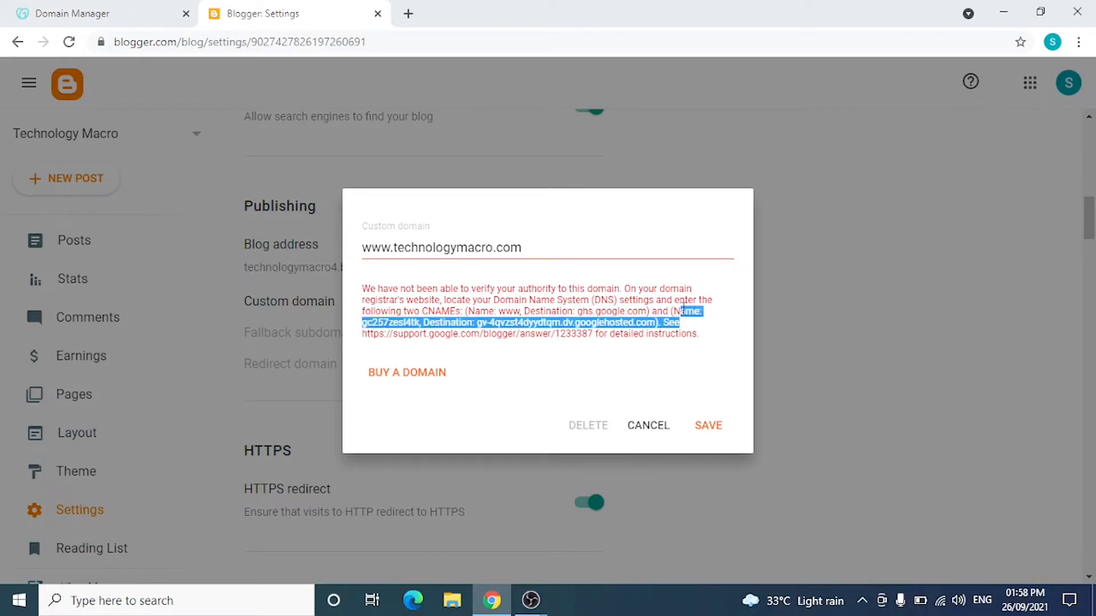
{"action": "left_click", "coordinate": [366, 324]}
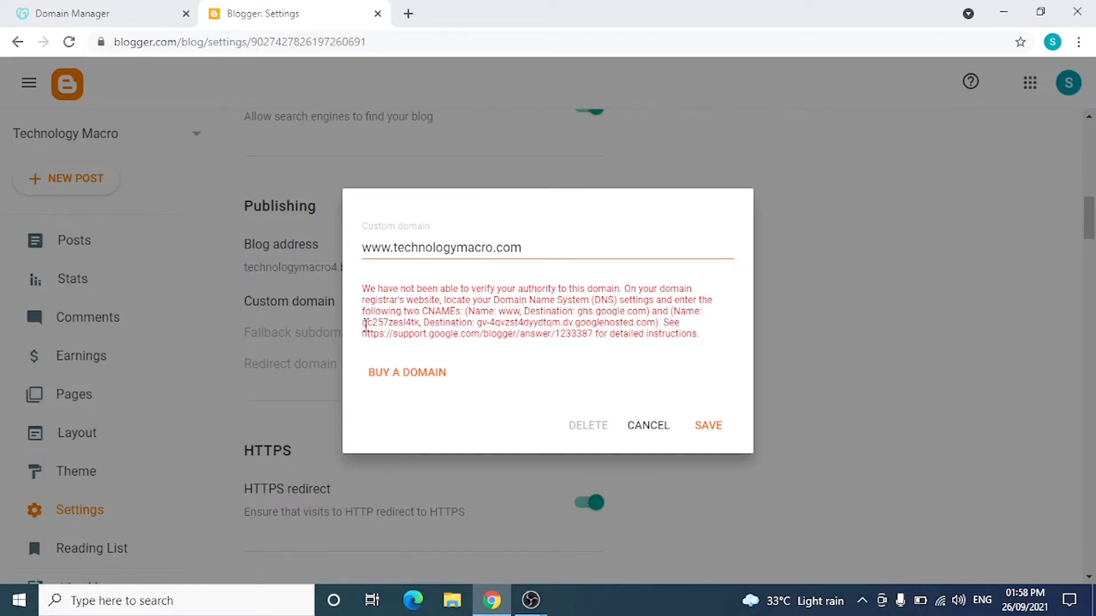
{"action": "left_click_drag", "start_coordinate": [366, 324], "coordinate": [422, 325]}
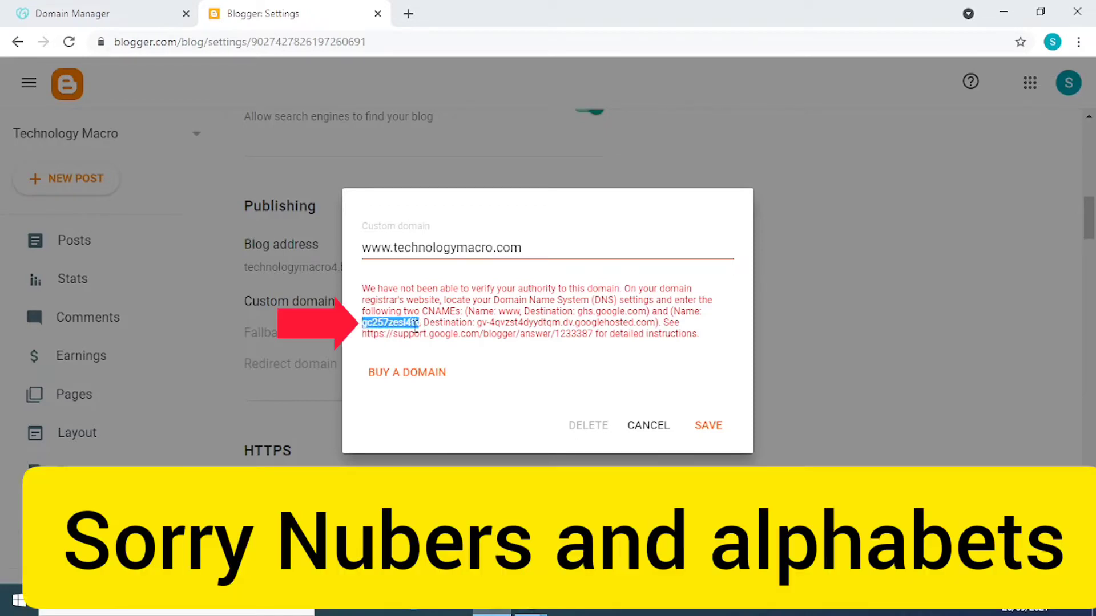
{"action": "right_click", "coordinate": [415, 329]}
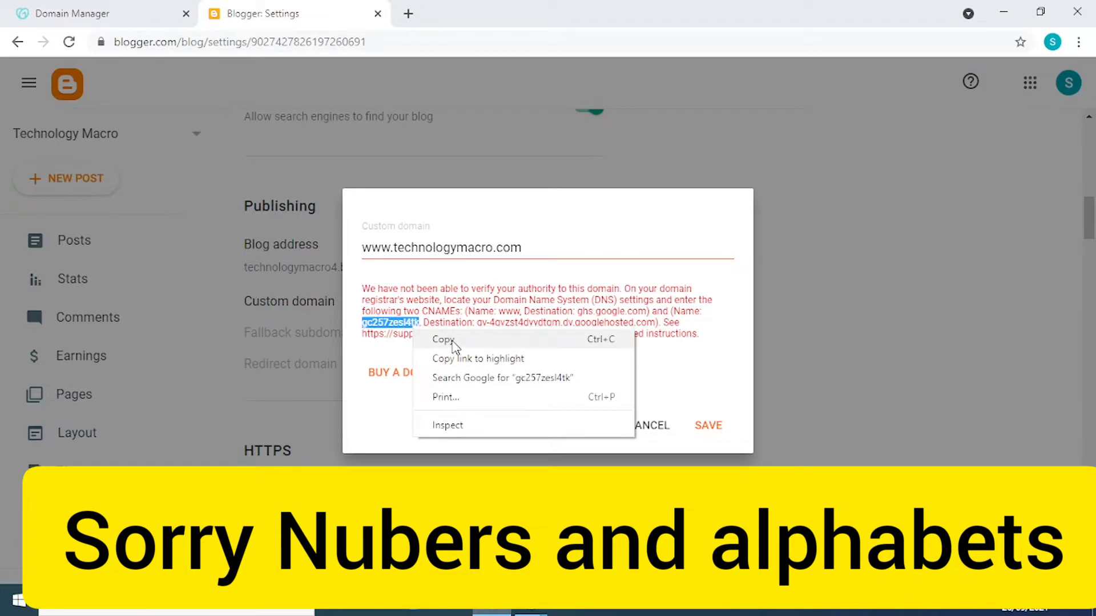
{"action": "left_click", "coordinate": [453, 342]}
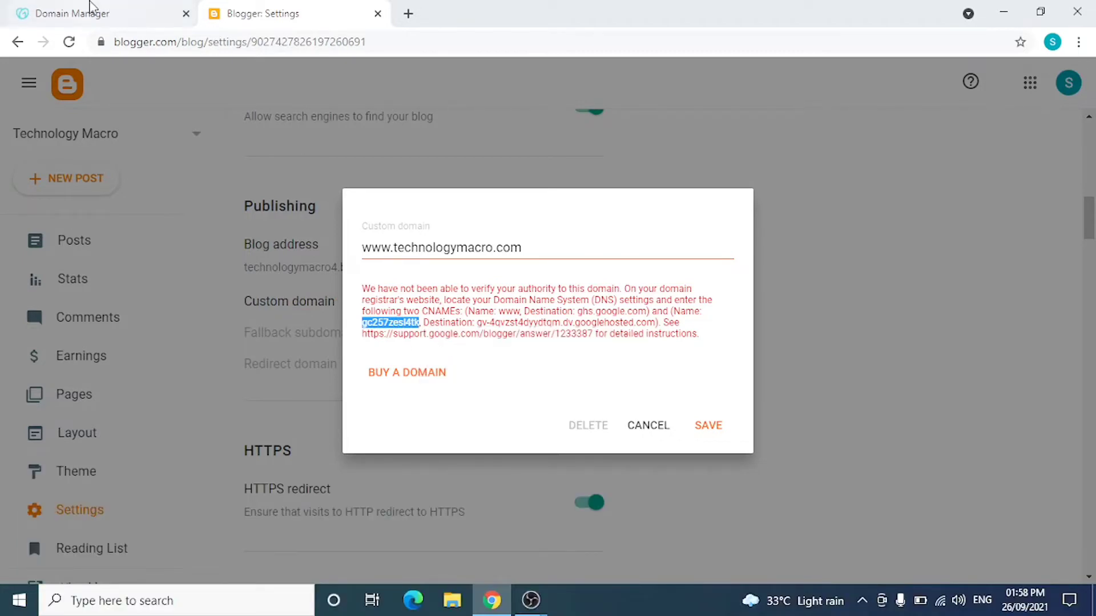
In GoDaddy, replace the host of the _domainconnect CNAME record with the copied second CNAME name and save the record
{"action": "left_click", "coordinate": [90, 6]}
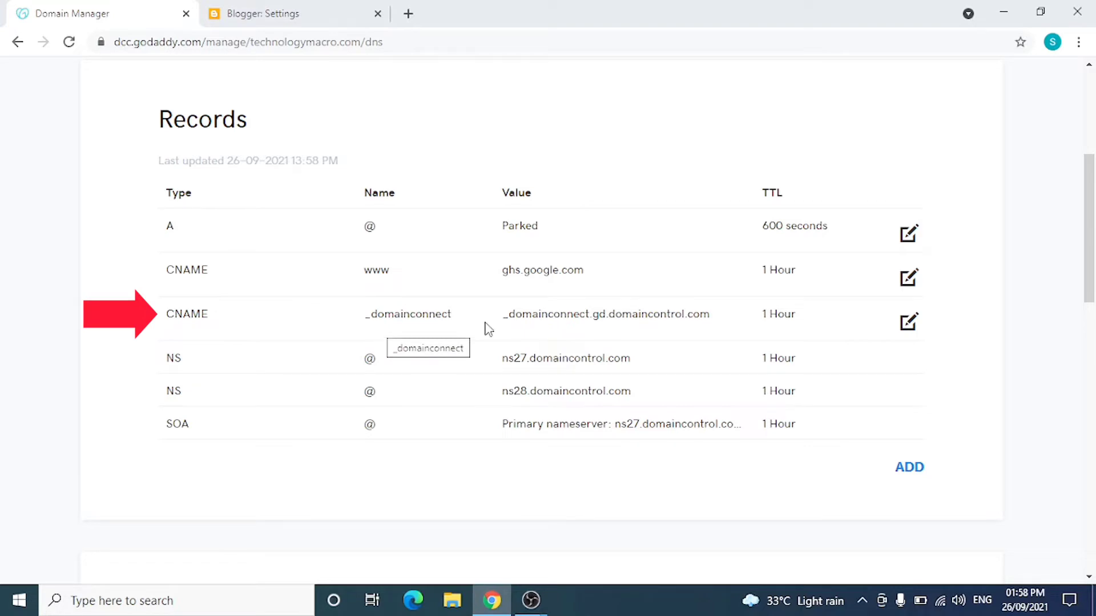
{"action": "left_click", "coordinate": [908, 323]}
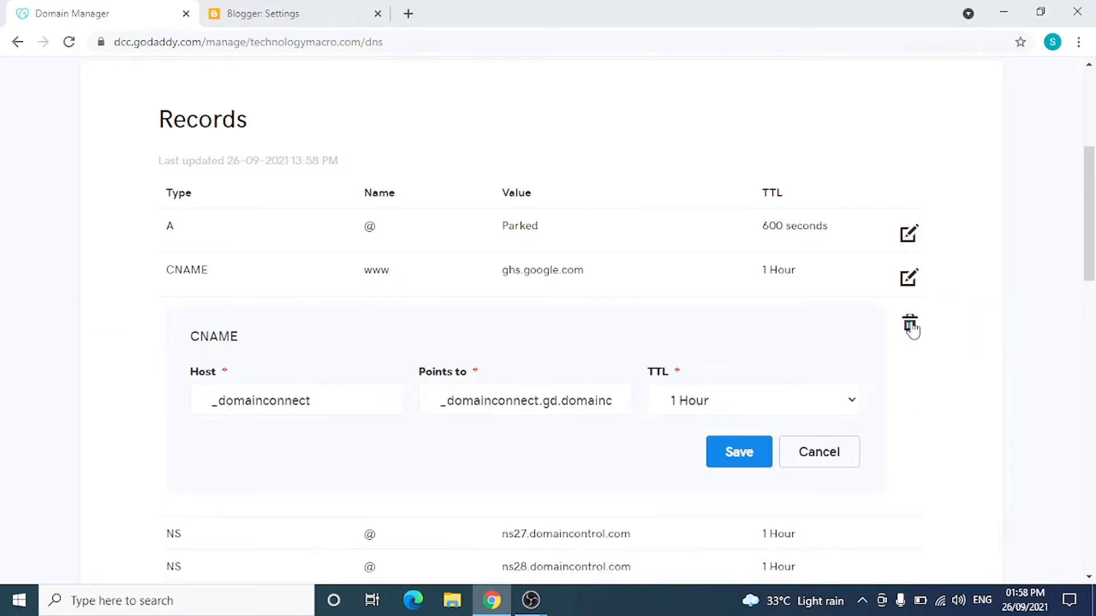
{"action": "left_click", "coordinate": [329, 404]}
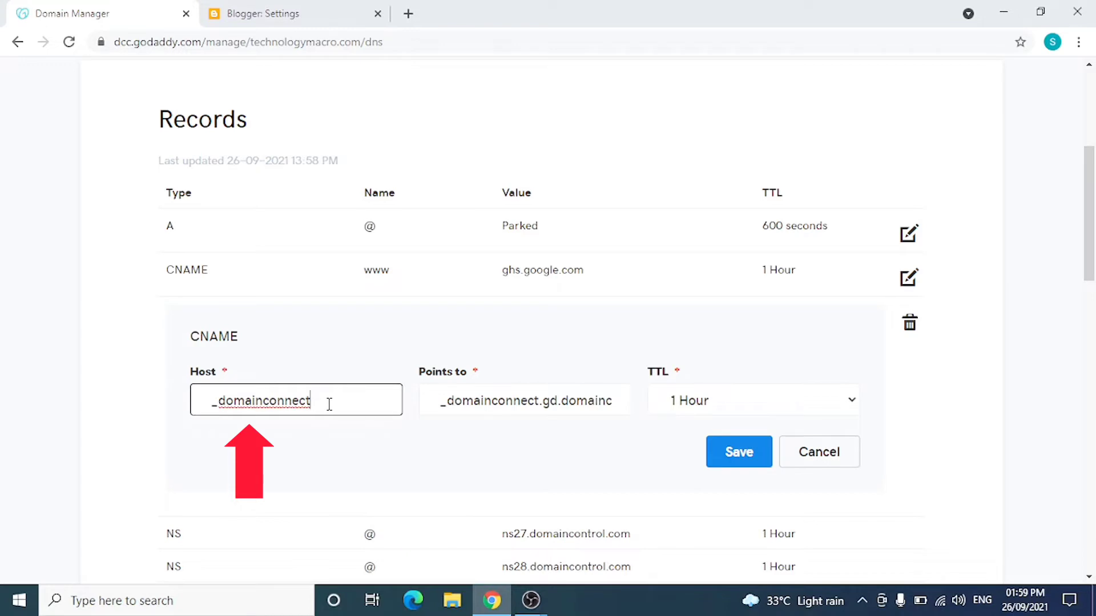
{"action": "key", "text": "BackSpace"}
{"action": "key", "text": "BackSpace"}
{"action": "key", "text": "BackSpace"}
{"action": "key", "text": "BackSpace"}
{"action": "key", "text": "BackSpace"}
{"action": "key", "text": "BackSpace"}
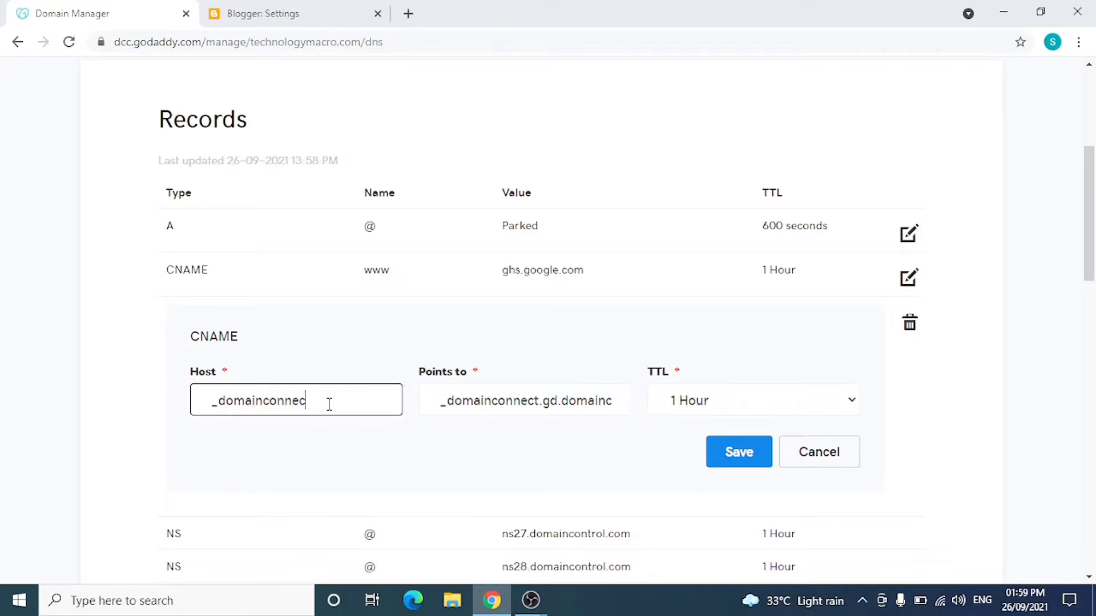
{"action": "key", "text": "BackSpace"}
{"action": "key", "text": "BackSpace"}
{"action": "key", "text": "BackSpace"}
{"action": "key", "text": "BackSpace"}
{"action": "key", "text": "BackSpace"}
{"action": "key", "text": "BackSpace"}
{"action": "key", "text": "BackSpace"}
{"action": "key", "text": "BackSpace"}
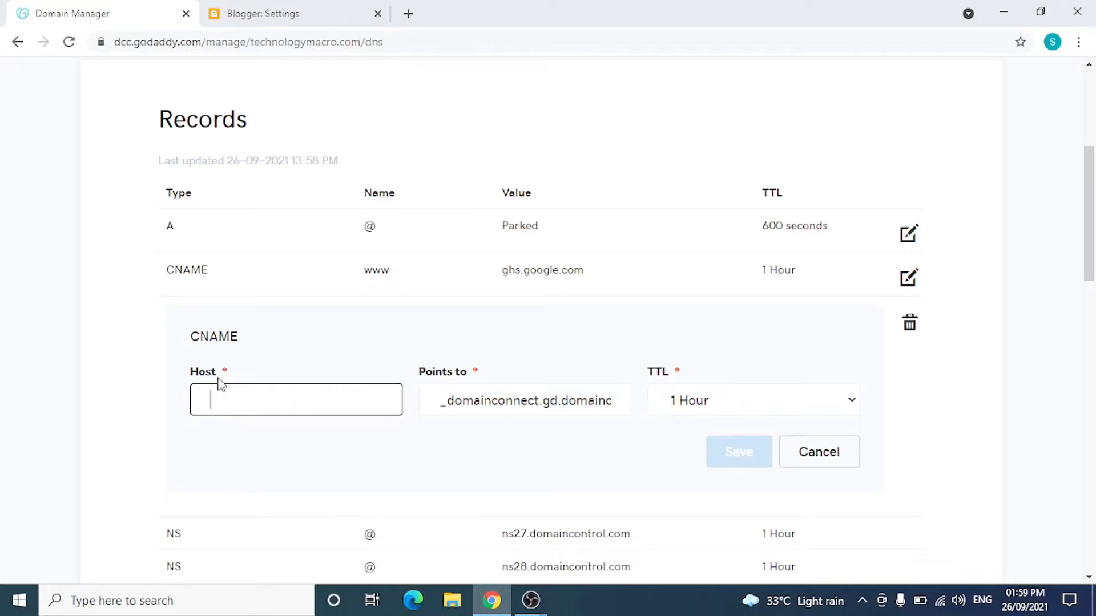
{"action": "right_click", "coordinate": [224, 402]}
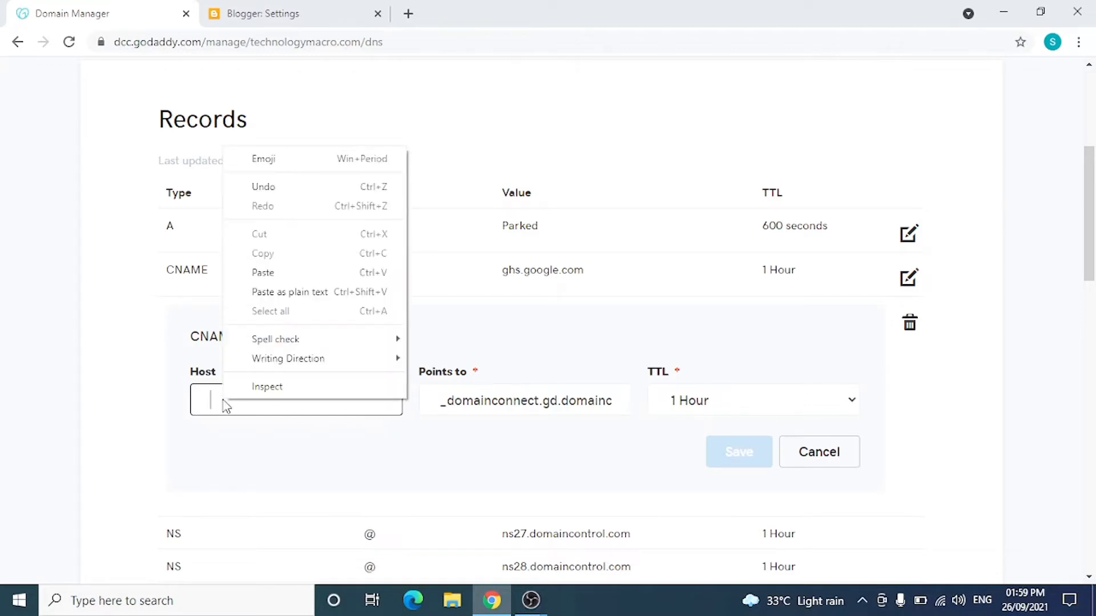
{"action": "left_click", "coordinate": [298, 273]}
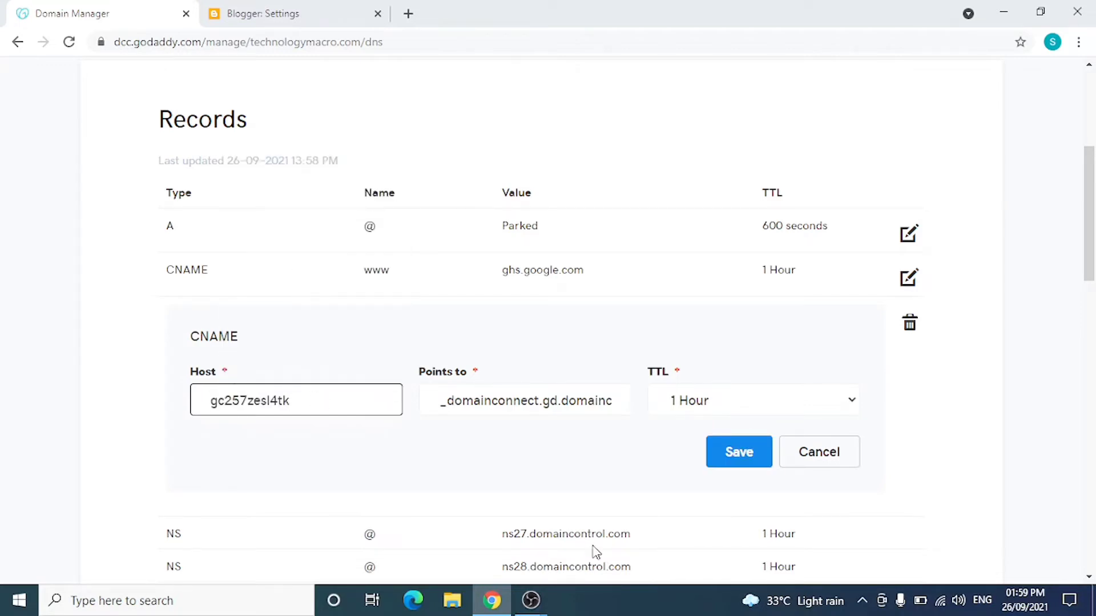
{"action": "left_click", "coordinate": [726, 465]}
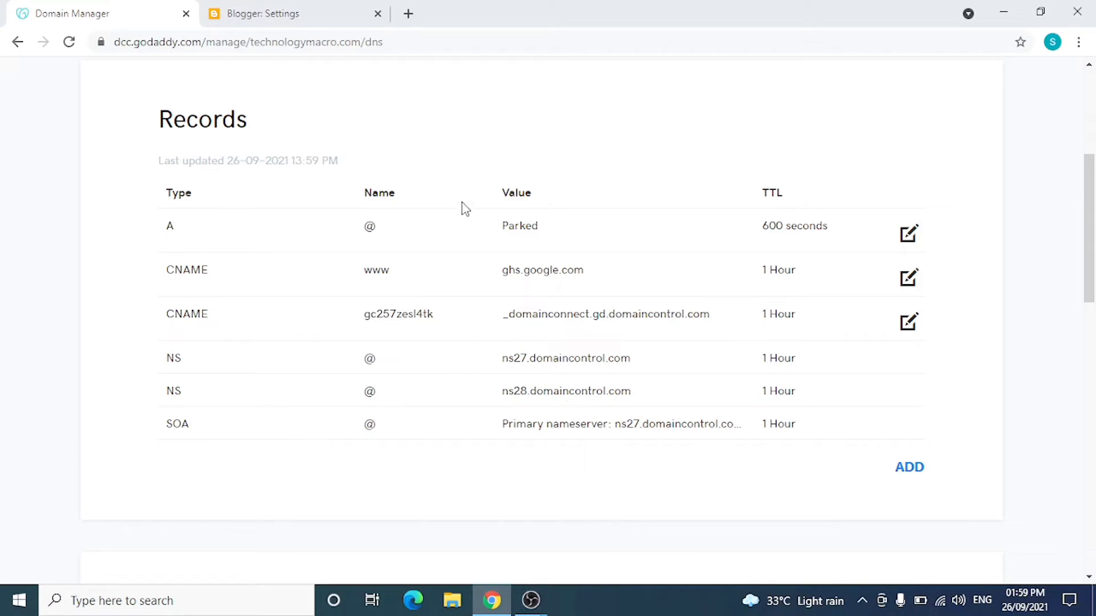
Switch to Blogger and copy the second CNAME's googlehosted.com destination from the custom domain instructions
{"action": "left_click", "coordinate": [247, 25]}
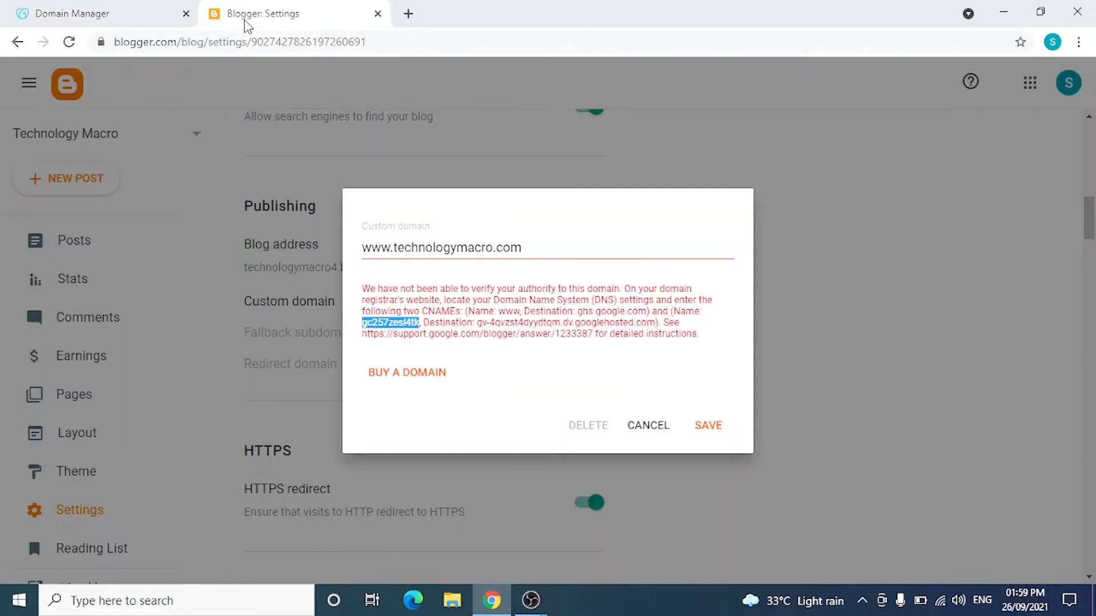
{"action": "left_click", "coordinate": [481, 322]}
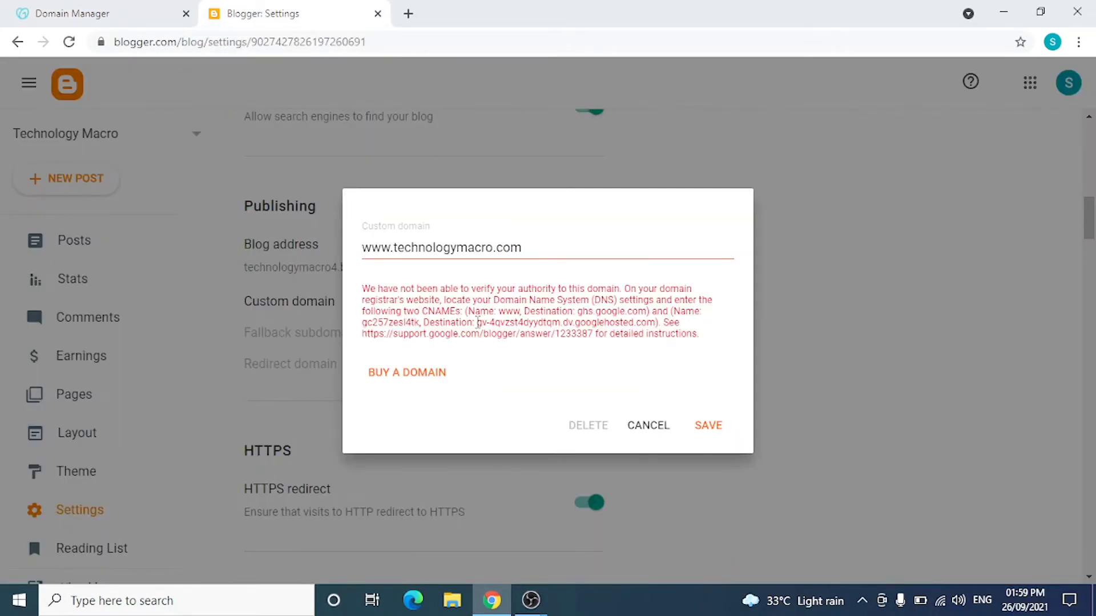
{"action": "left_click_drag", "start_coordinate": [477, 322], "coordinate": [655, 324]}
{"action": "right_click", "coordinate": [654, 324]}
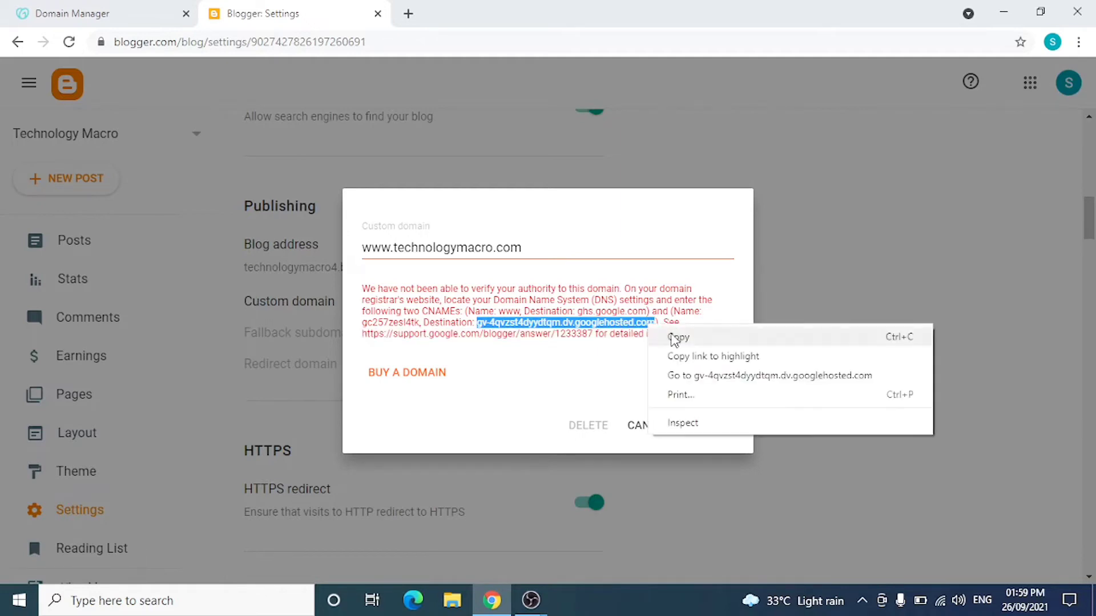
{"action": "left_click", "coordinate": [673, 335]}
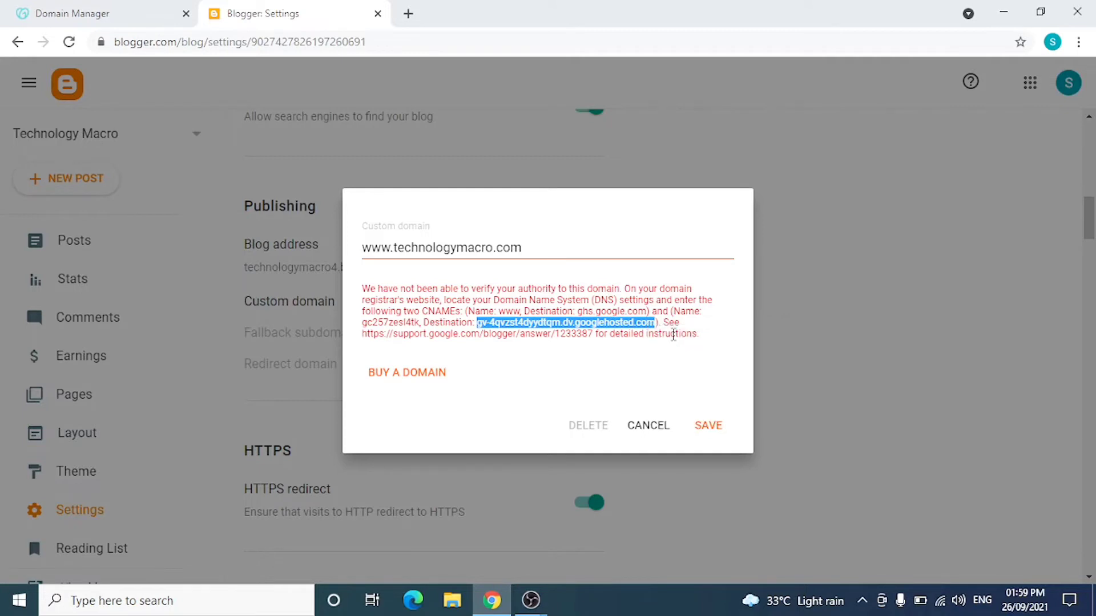
In GoDaddy, replace the second CNAME record's _domainconnect destination with the copied googlehosted.com address and save the record
{"action": "left_click", "coordinate": [117, 8]}
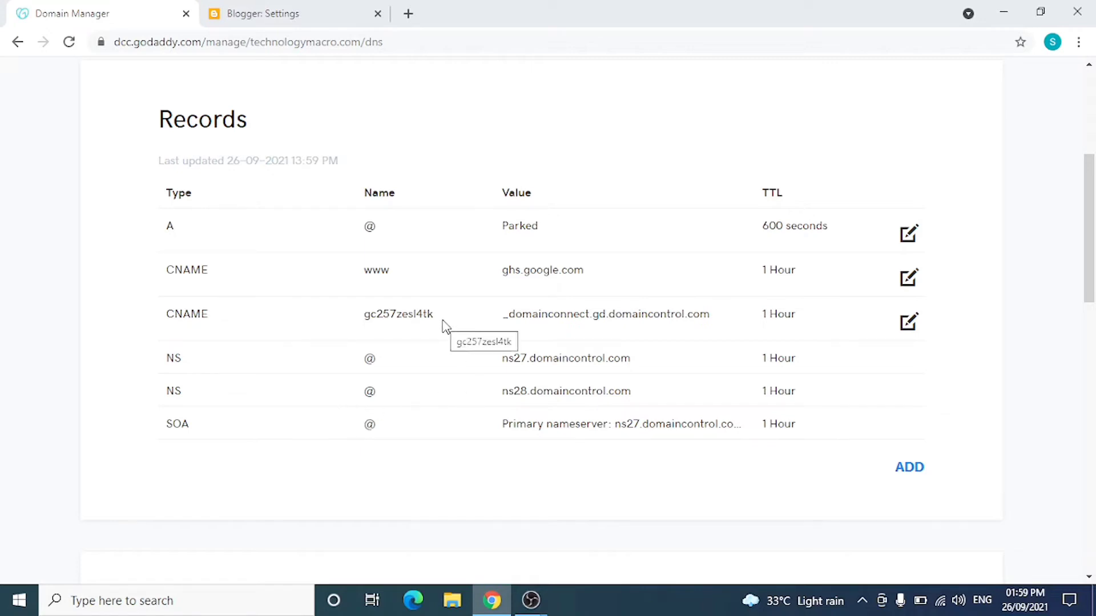
{"action": "left_click", "coordinate": [911, 327]}
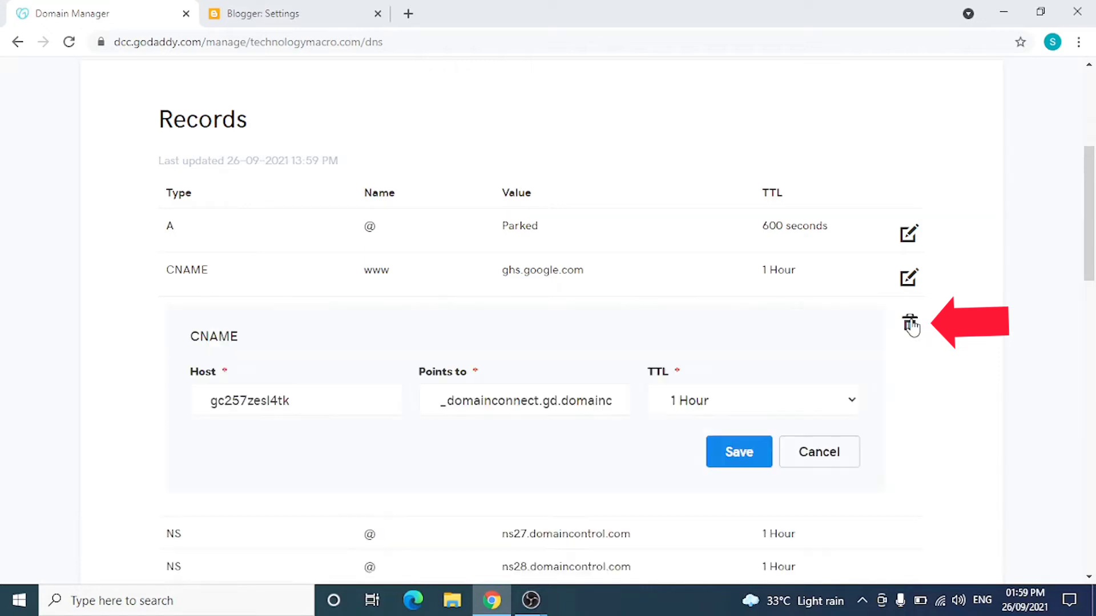
{"action": "left_click", "coordinate": [616, 406]}
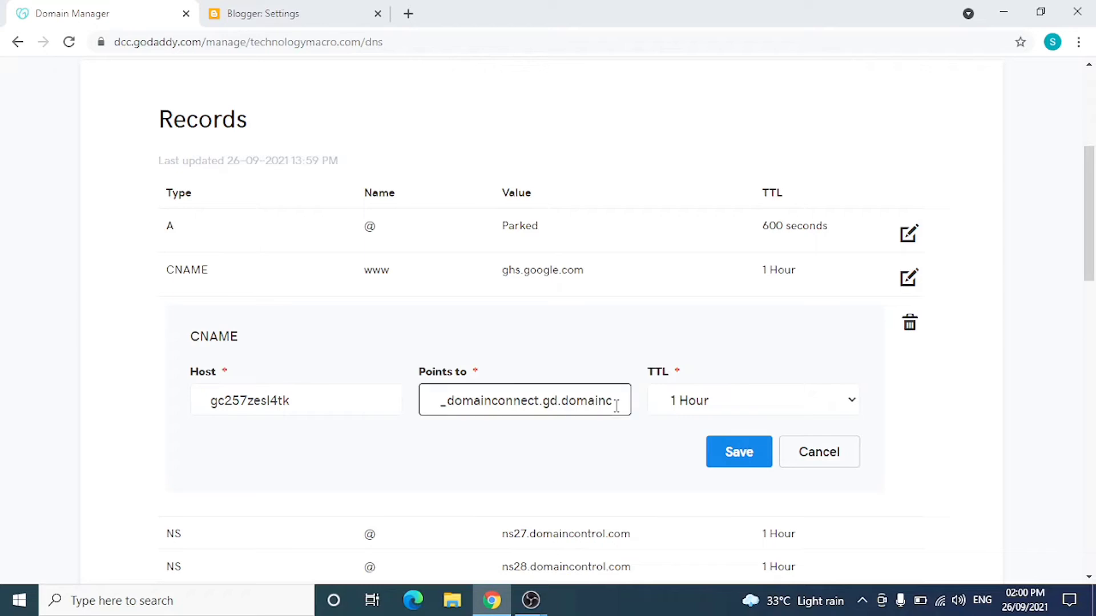
{"action": "left_click", "coordinate": [599, 397]}
{"action": "key", "text": "BackSpace"}
{"action": "key", "text": "BackSpace"}
{"action": "key", "text": "BackSpace"}
{"action": "key", "text": "BackSpace"}
{"action": "key", "text": "BackSpace"}
{"action": "key", "text": "BackSpace"}
{"action": "key", "text": "BackSpace"}
{"action": "key", "text": "BackSpace"}
{"action": "key", "text": "BackSpace"}
{"action": "key", "text": "BackSpace"}
{"action": "key", "text": "BackSpace"}
{"action": "key", "text": "BackSpace"}
{"action": "key", "text": "BackSpace"}
{"action": "key", "text": "BackSpace"}
{"action": "key", "text": "BackSpace"}
{"action": "key", "text": "BackSpace"}
{"action": "key", "text": "BackSpace"}
{"action": "key", "text": "BackSpace"}
{"action": "key", "text": "BackSpace"}
{"action": "key", "text": "BackSpace"}
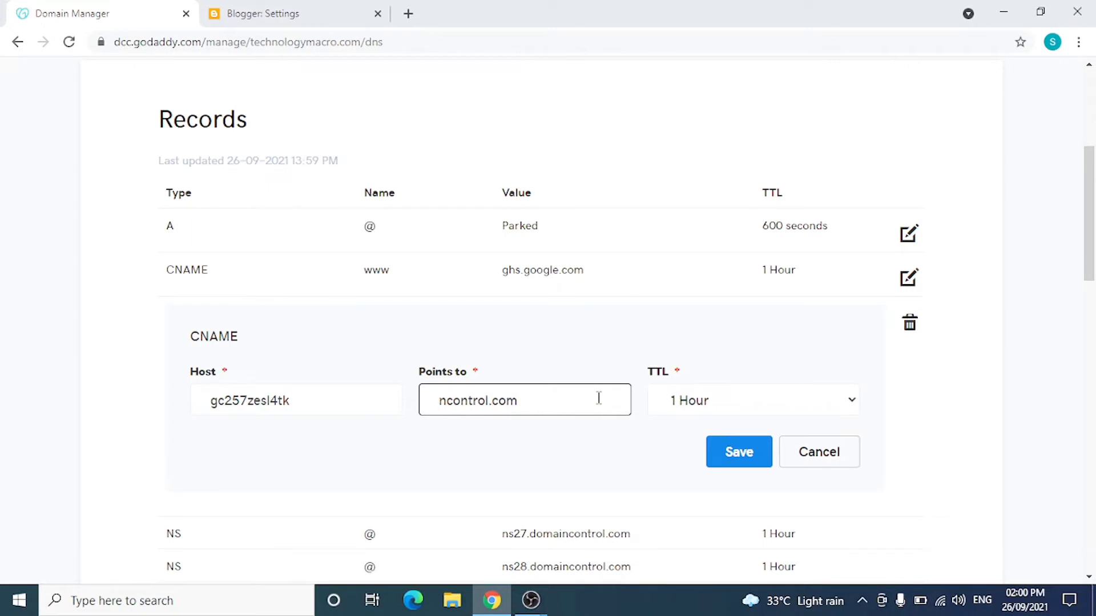
{"action": "left_click", "coordinate": [599, 398]}
{"action": "key", "text": "BackSpace"}
{"action": "key", "text": "BackSpace"}
{"action": "key", "text": "BackSpace"}
{"action": "key", "text": "BackSpace"}
{"action": "key", "text": "BackSpace"}
{"action": "key", "text": "BackSpace"}
{"action": "key", "text": "BackSpace"}
{"action": "key", "text": "BackSpace"}
{"action": "key", "text": "BackSpace"}
{"action": "key", "text": "BackSpace"}
{"action": "key", "text": "BackSpace"}
{"action": "key", "text": "BackSpace"}
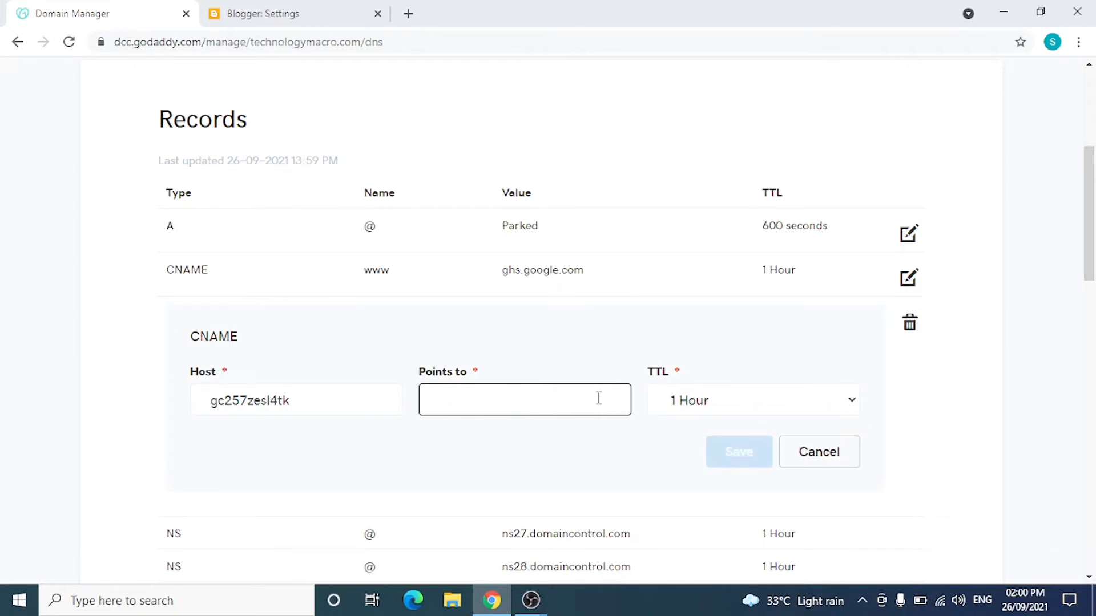
{"action": "left_click", "coordinate": [469, 400]}
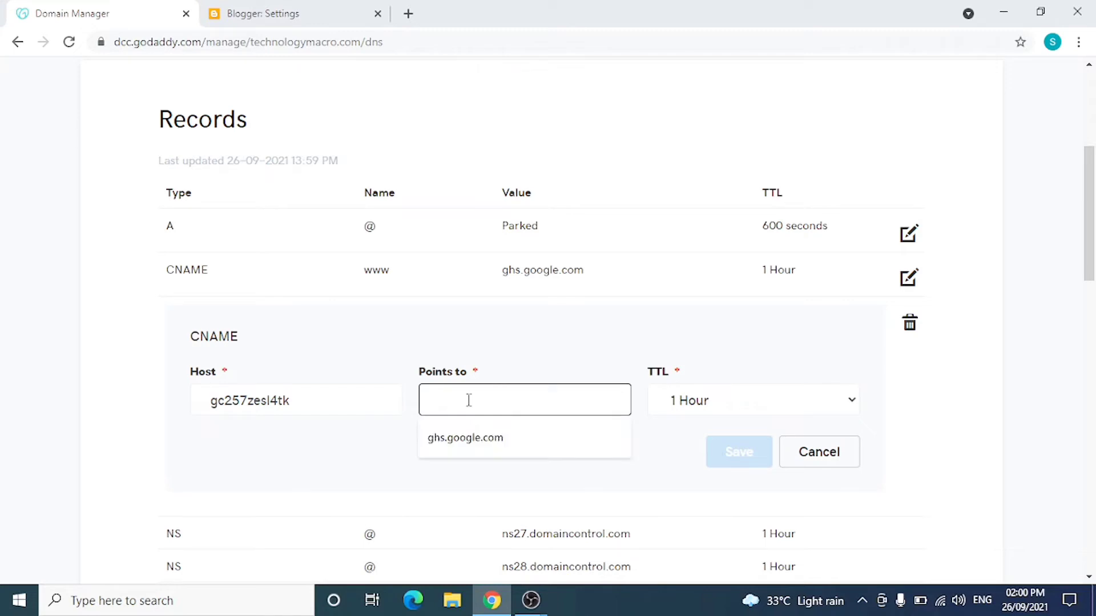
{"action": "right_click", "coordinate": [469, 399]}
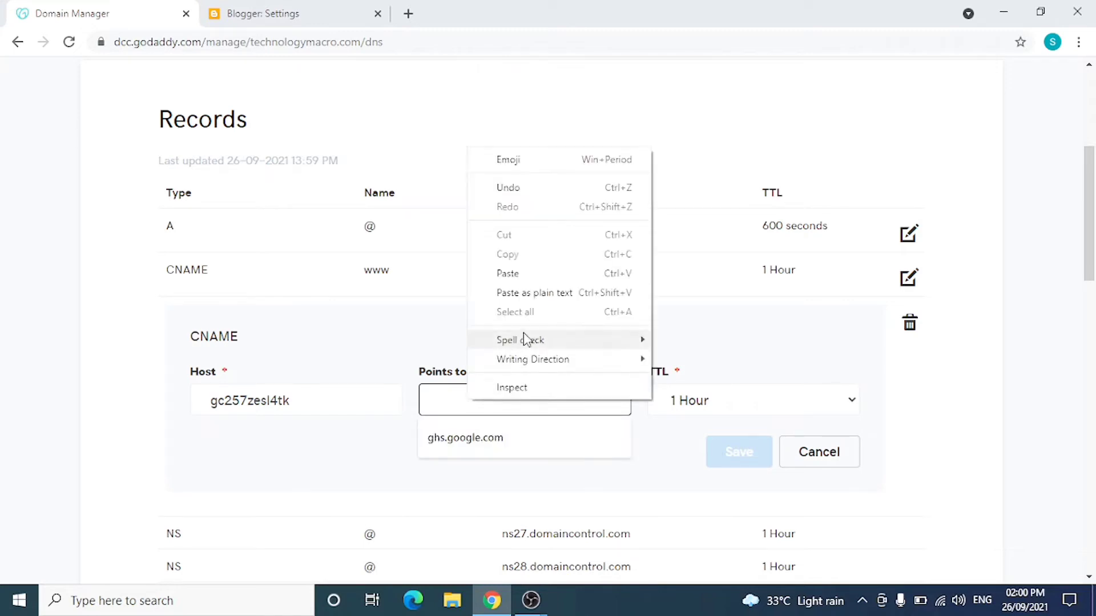
{"action": "left_click", "coordinate": [518, 274]}
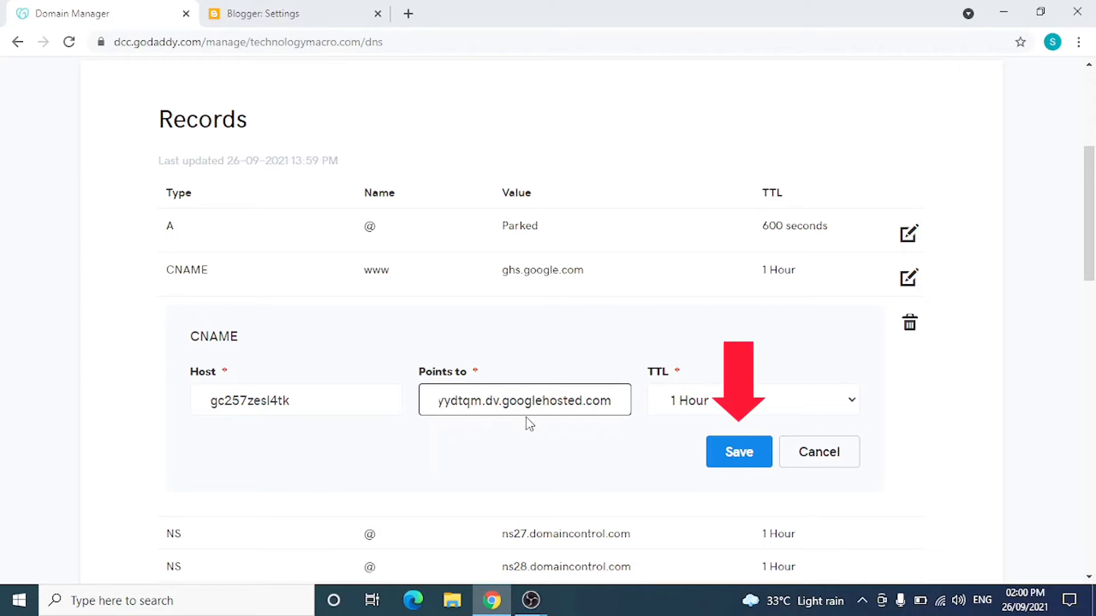
{"action": "left_click", "coordinate": [754, 457]}
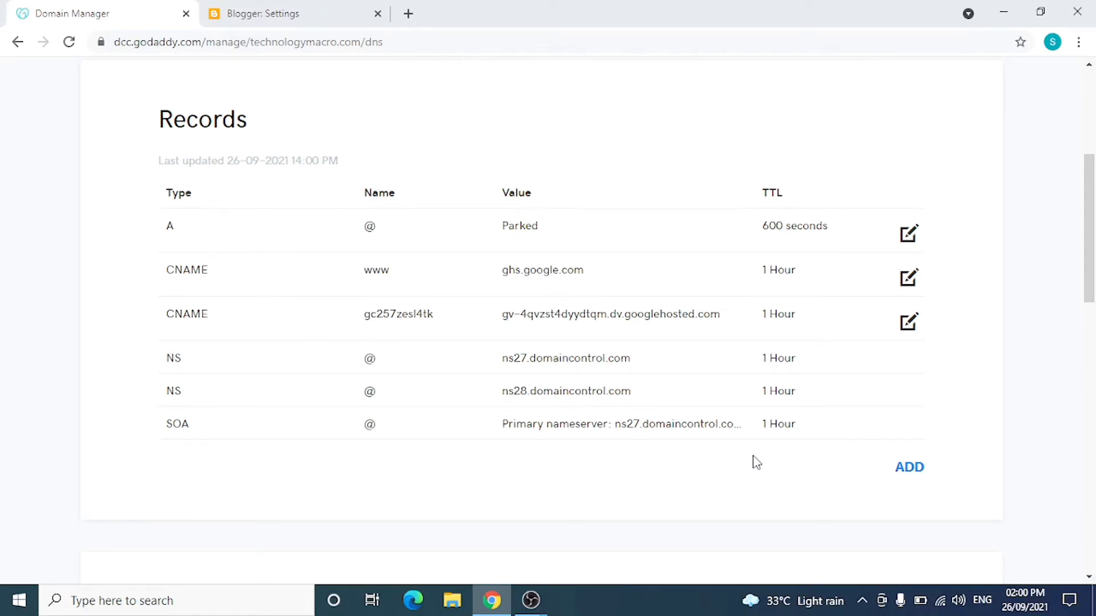
{"action": "left_click", "coordinate": [69, 42]}
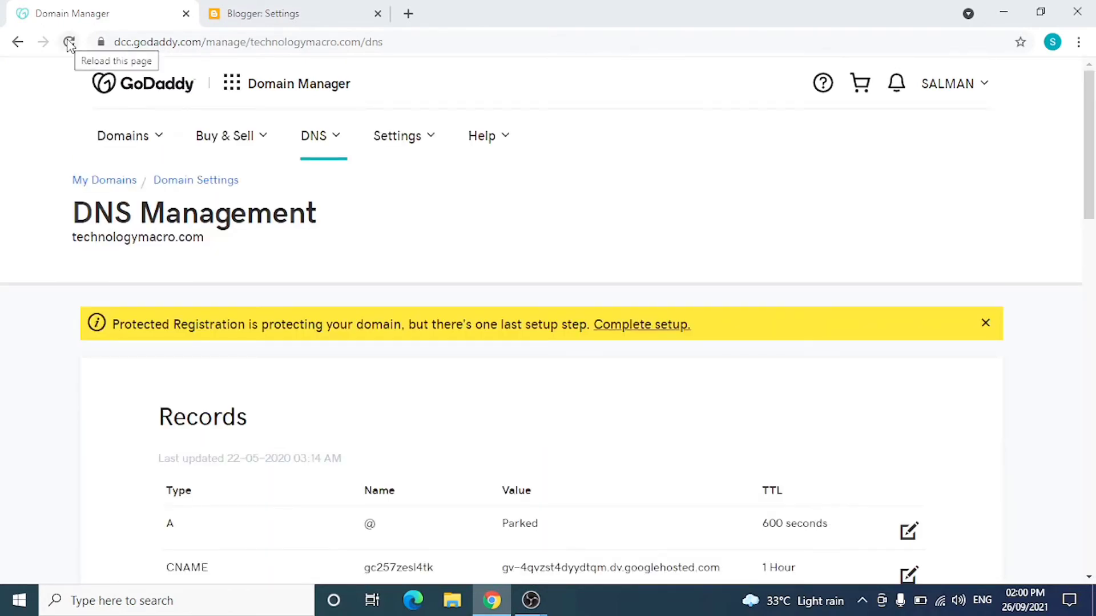
{"action": "left_click_drag", "start_coordinate": [1090, 155], "coordinate": [1091, 209]}
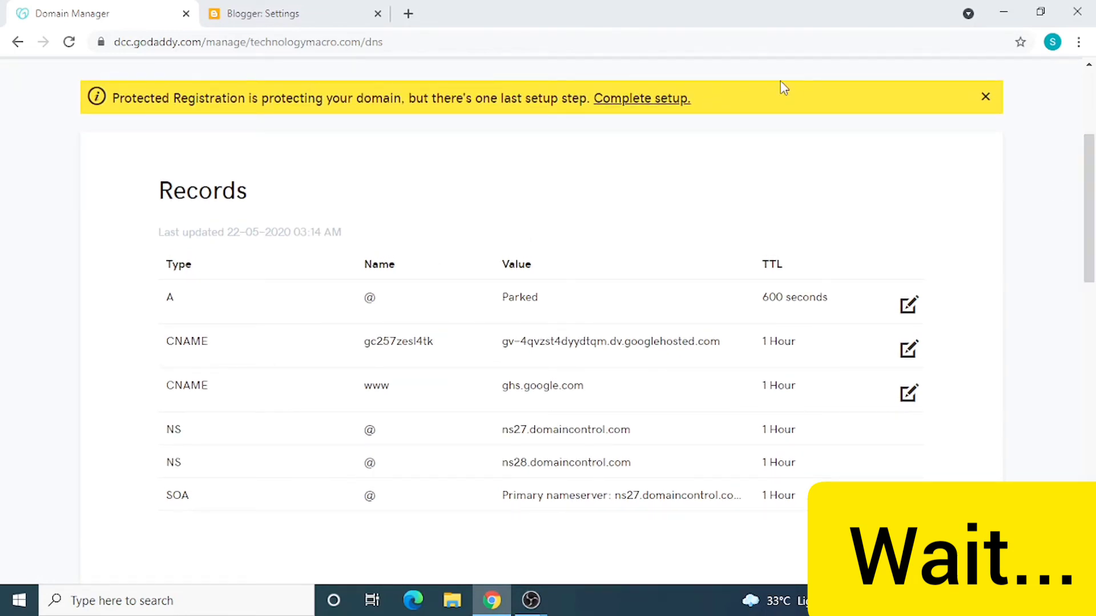
{"action": "left_click", "coordinate": [336, 8]}
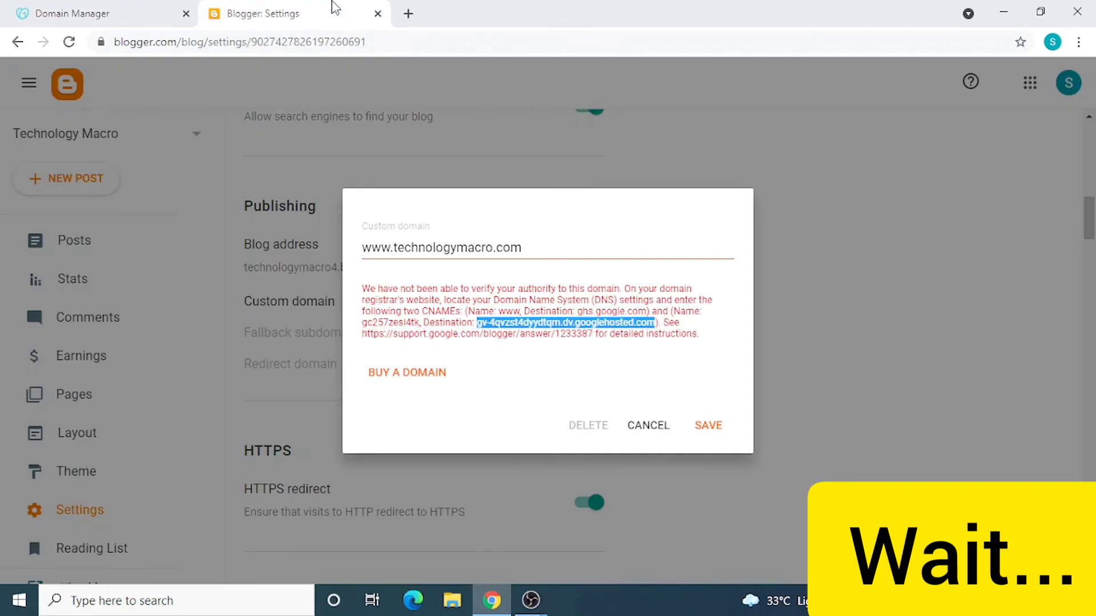
{"action": "left_click", "coordinate": [591, 347]}
{"action": "left_click", "coordinate": [709, 433]}
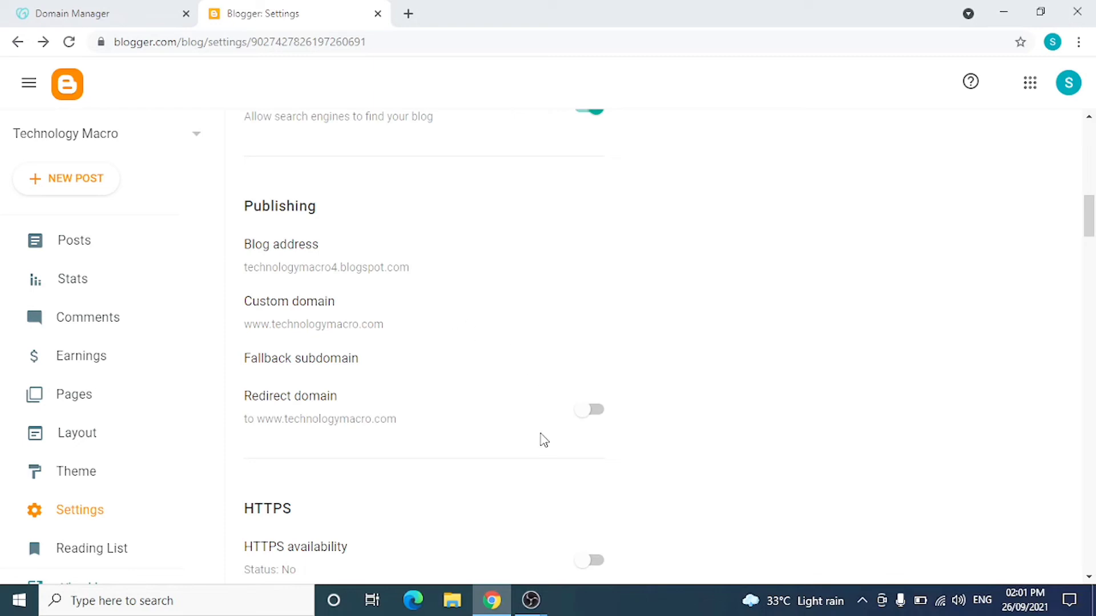
{"action": "scroll", "coordinate": [1090, 231], "scroll_direction": "down", "scroll_amount": 5}
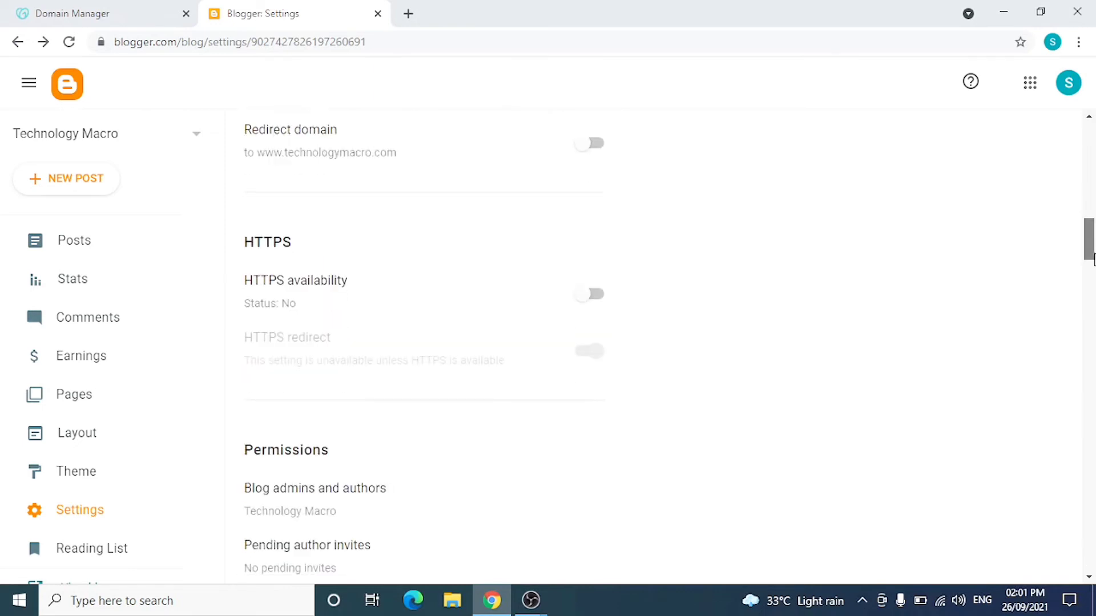
{"action": "left_click", "coordinate": [595, 288]}
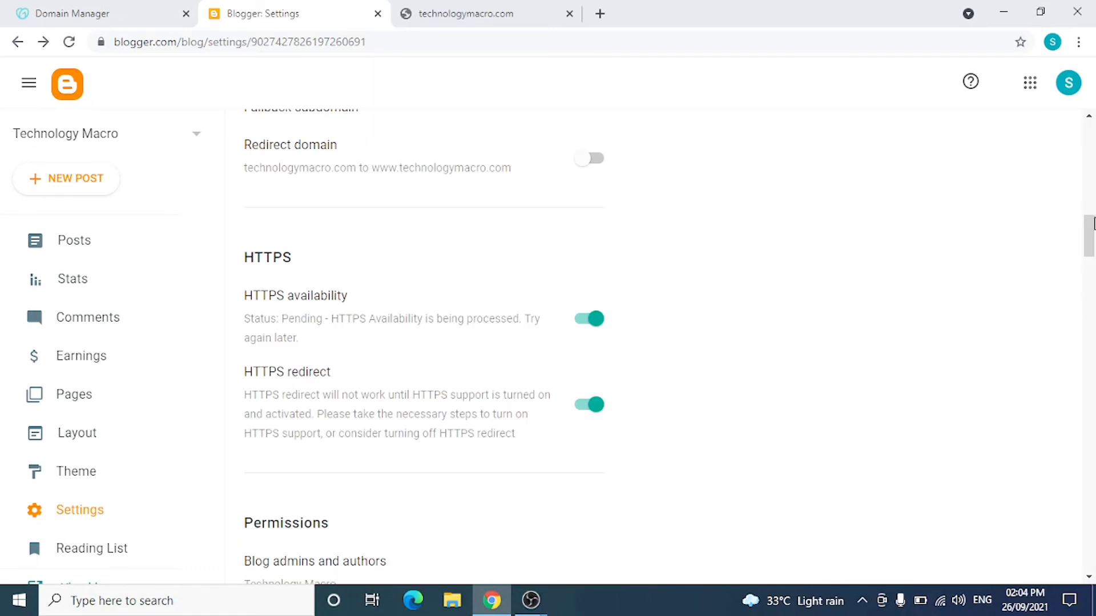
{"action": "left_click_drag", "start_coordinate": [1091, 240], "coordinate": [1092, 214]}
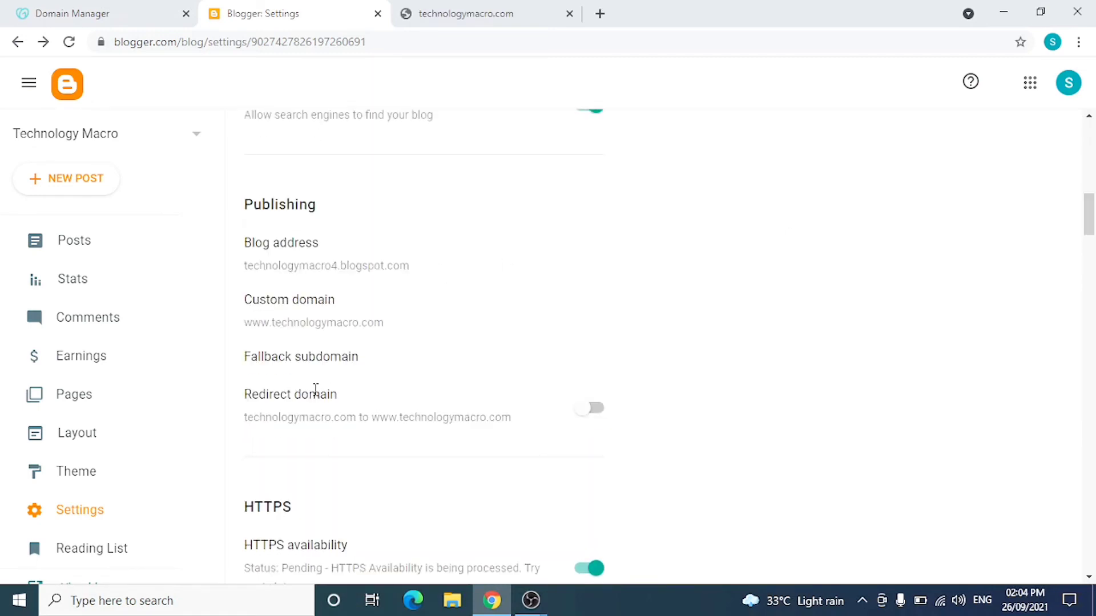
{"action": "left_click", "coordinate": [590, 410]}
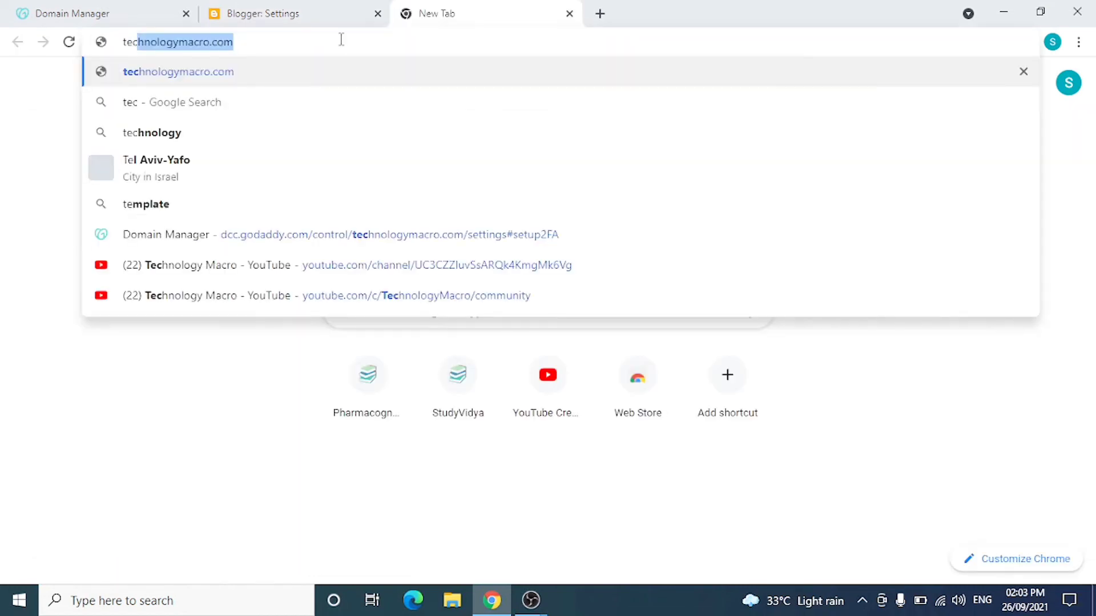
Open technologymacro.com in the new browser tab to check that the domain leads to the blog
{"action": "type", "text": "j"}
{"action": "key", "text": "BackSpace"}
{"action": "type", "text": "h"}
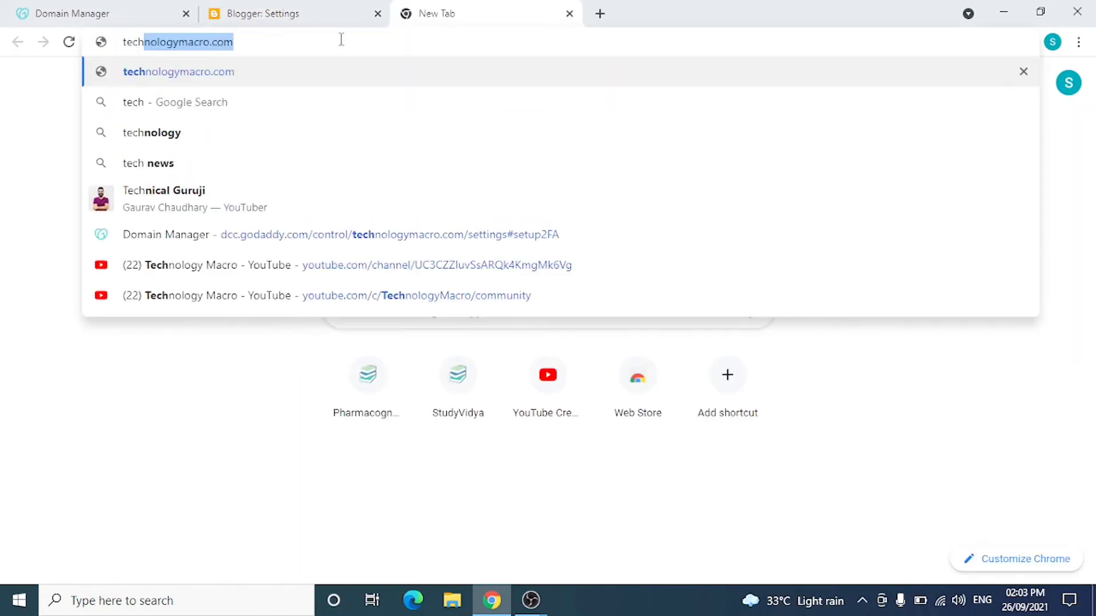
{"action": "type", "text": "nologymacrp"}
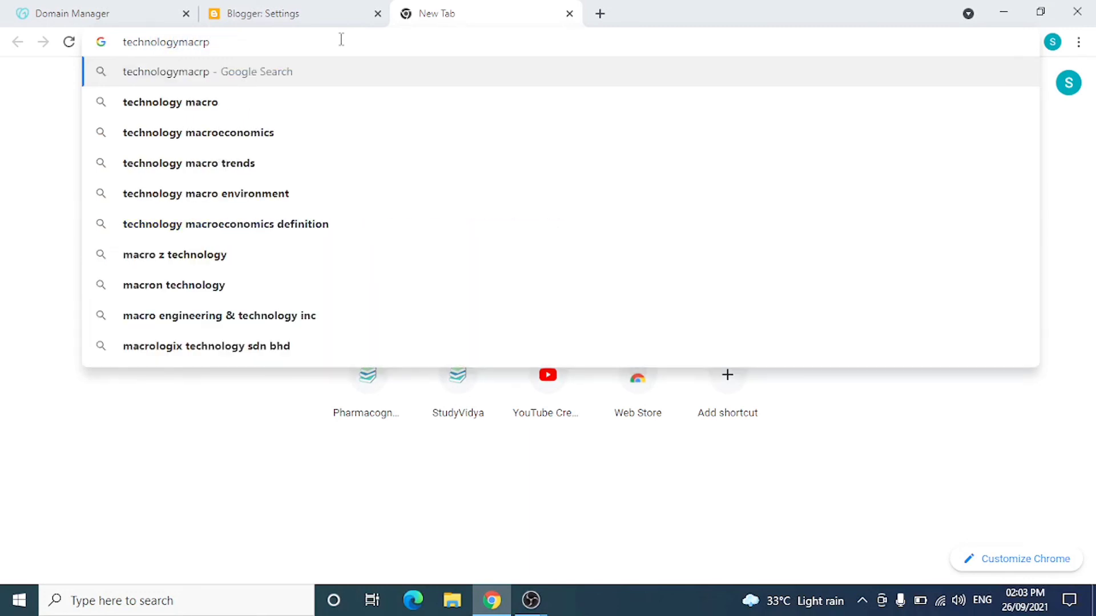
{"action": "key", "text": "BackSpace"}
{"action": "type", "text": "o.com"}
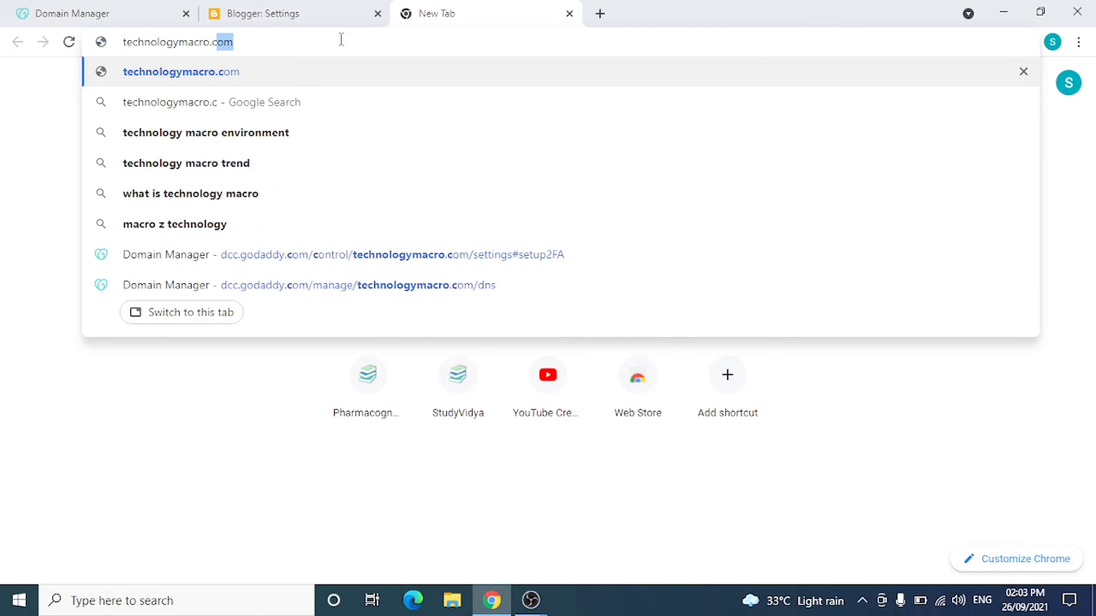
{"action": "key", "text": "Return"}
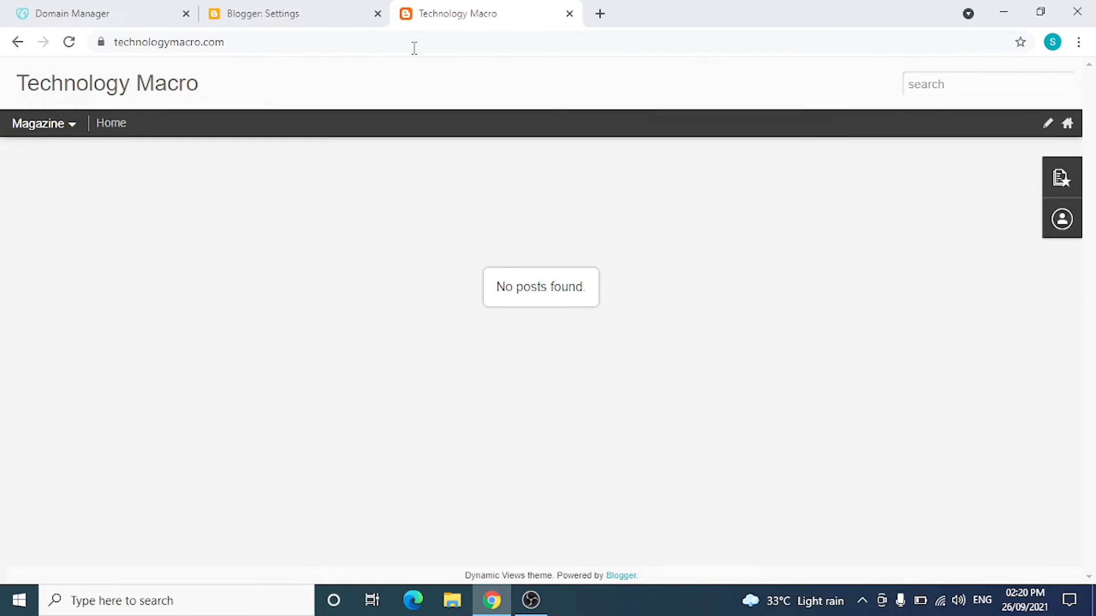
{"action": "mouse_move", "coordinate": [59, 122]}
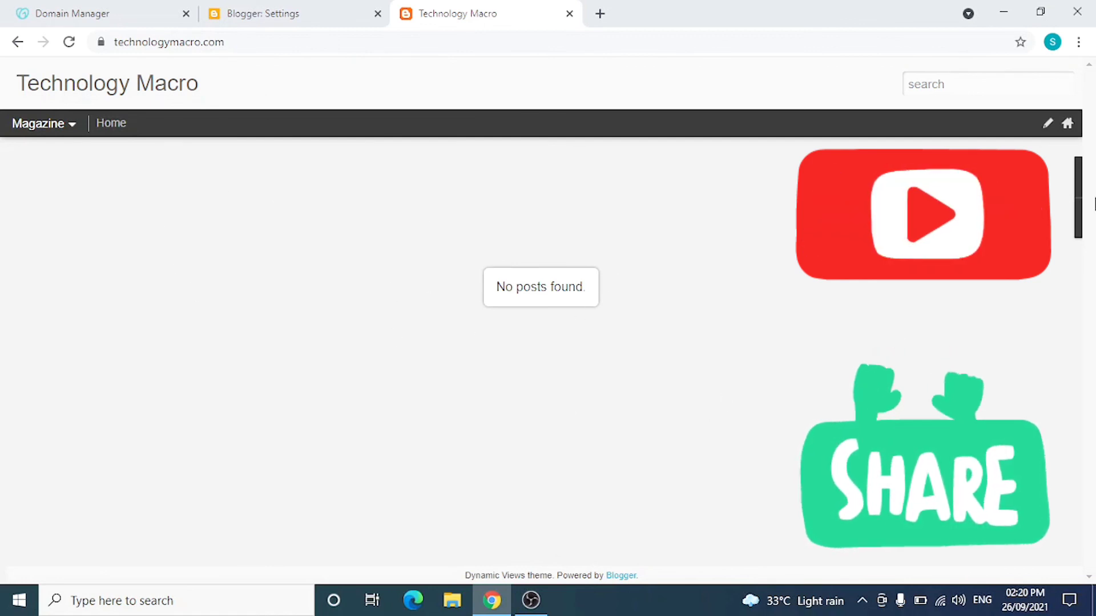
{"action": "mouse_move", "coordinate": [1076, 228]}
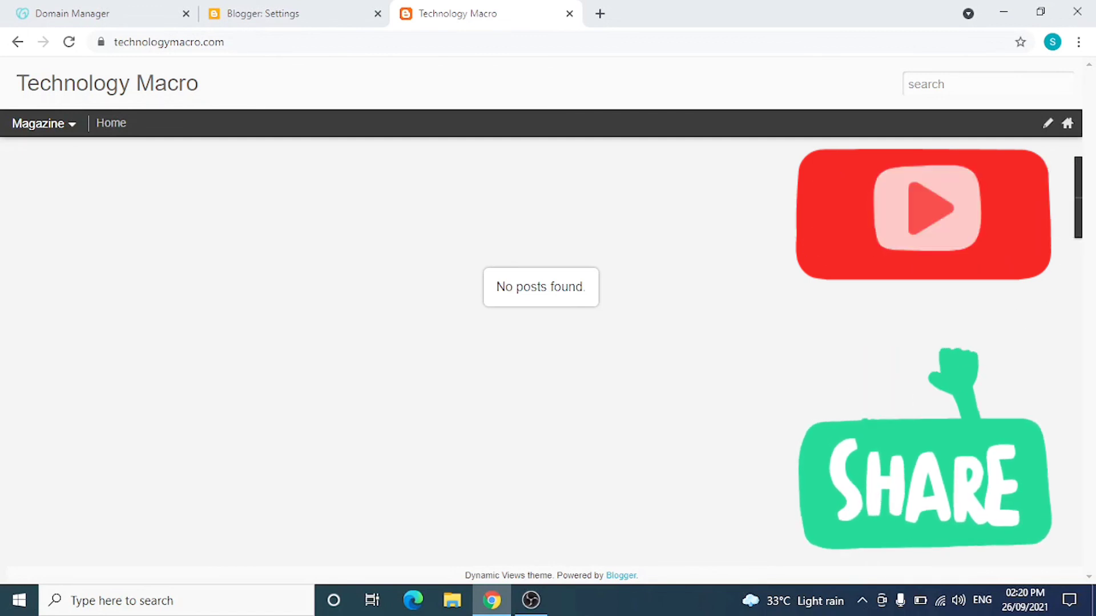
{"action": "left_click", "coordinate": [531, 598]}
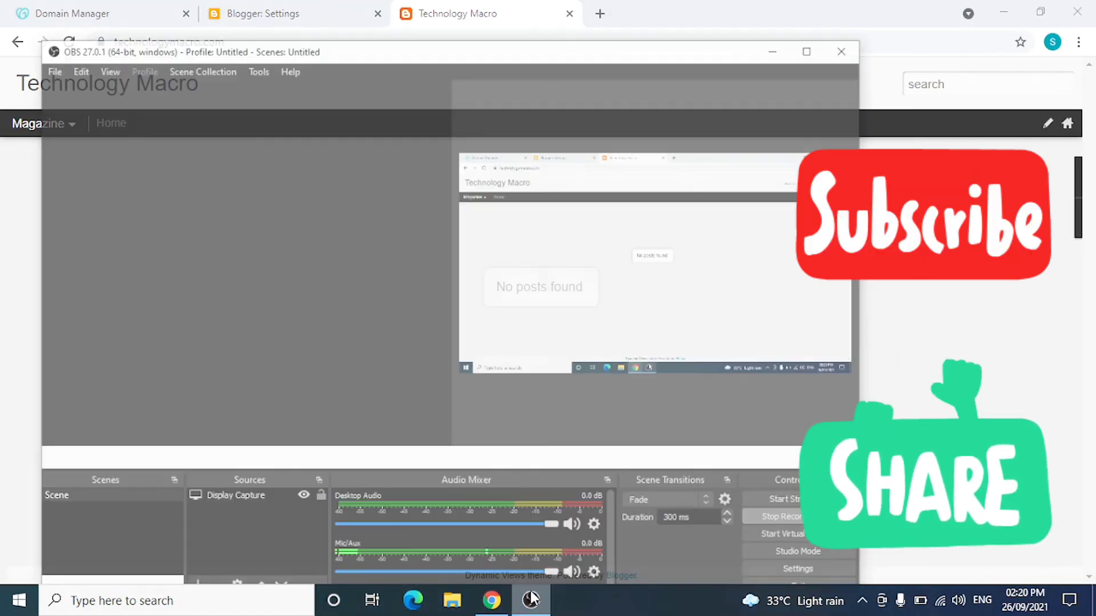
{"action": "left_click", "coordinate": [530, 598]}
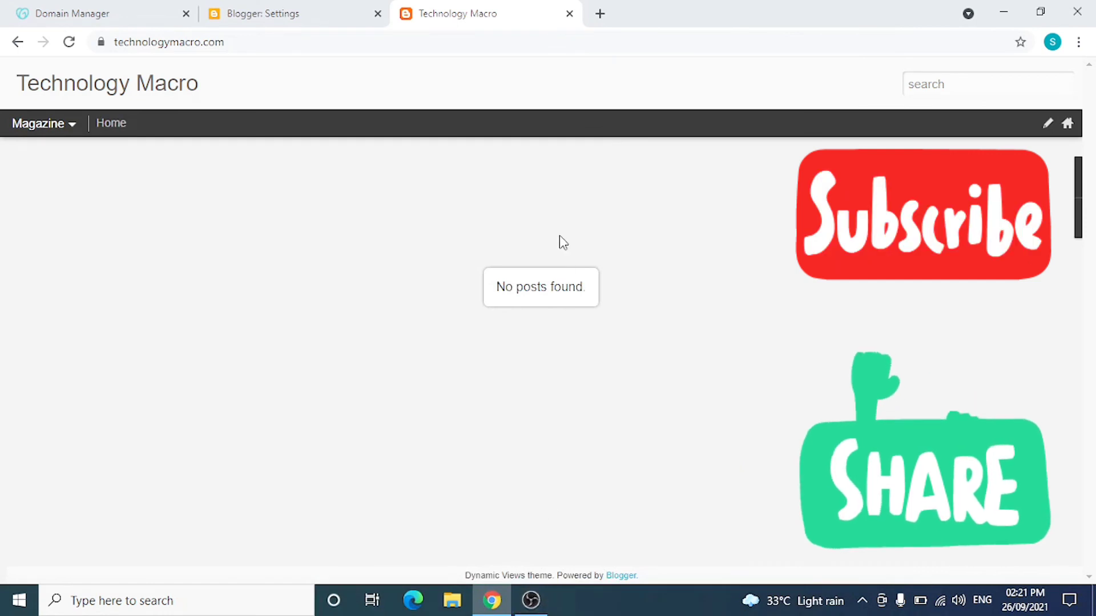